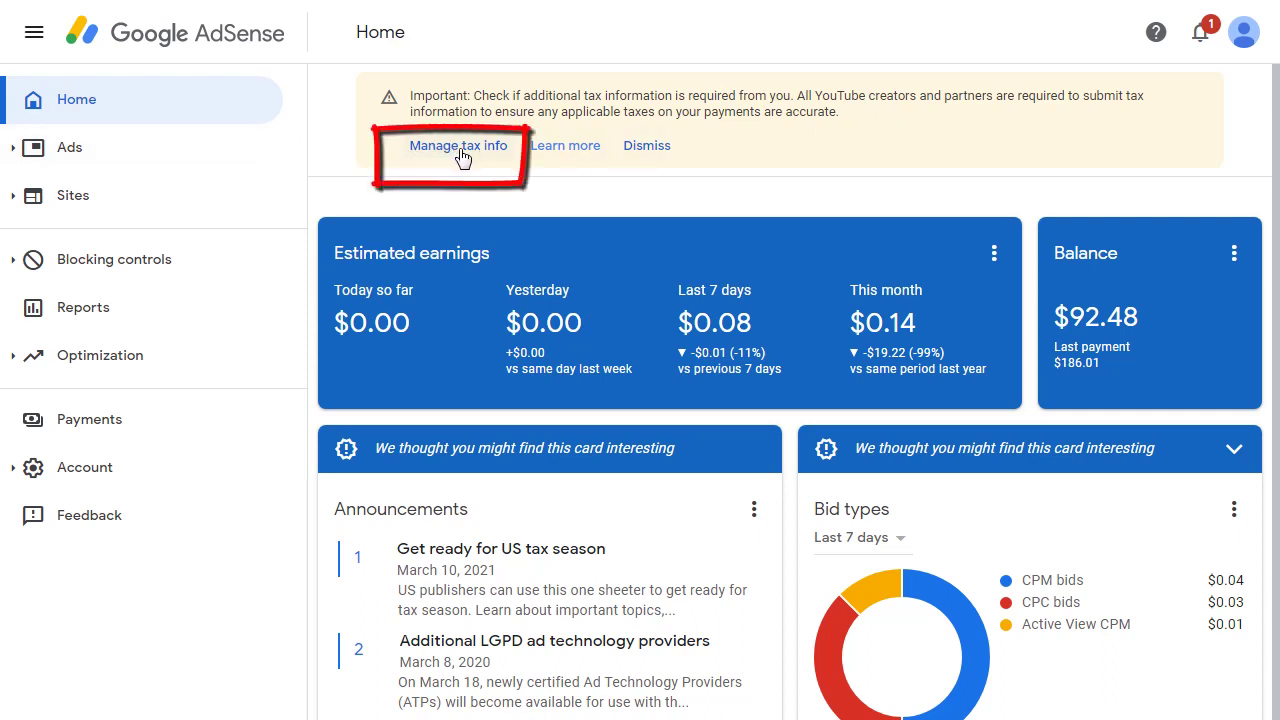
Go from the notifications banner to Payments > Settings > Manage tax info
click(1199, 40)
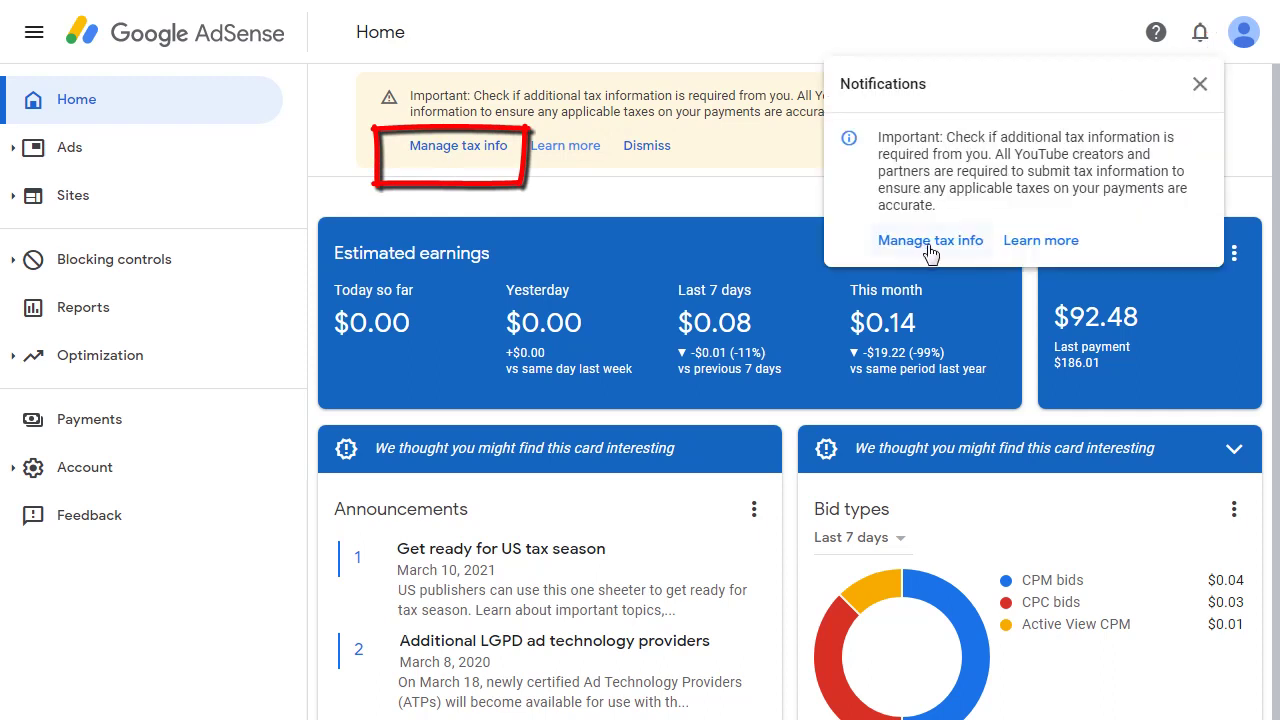
click(462, 160)
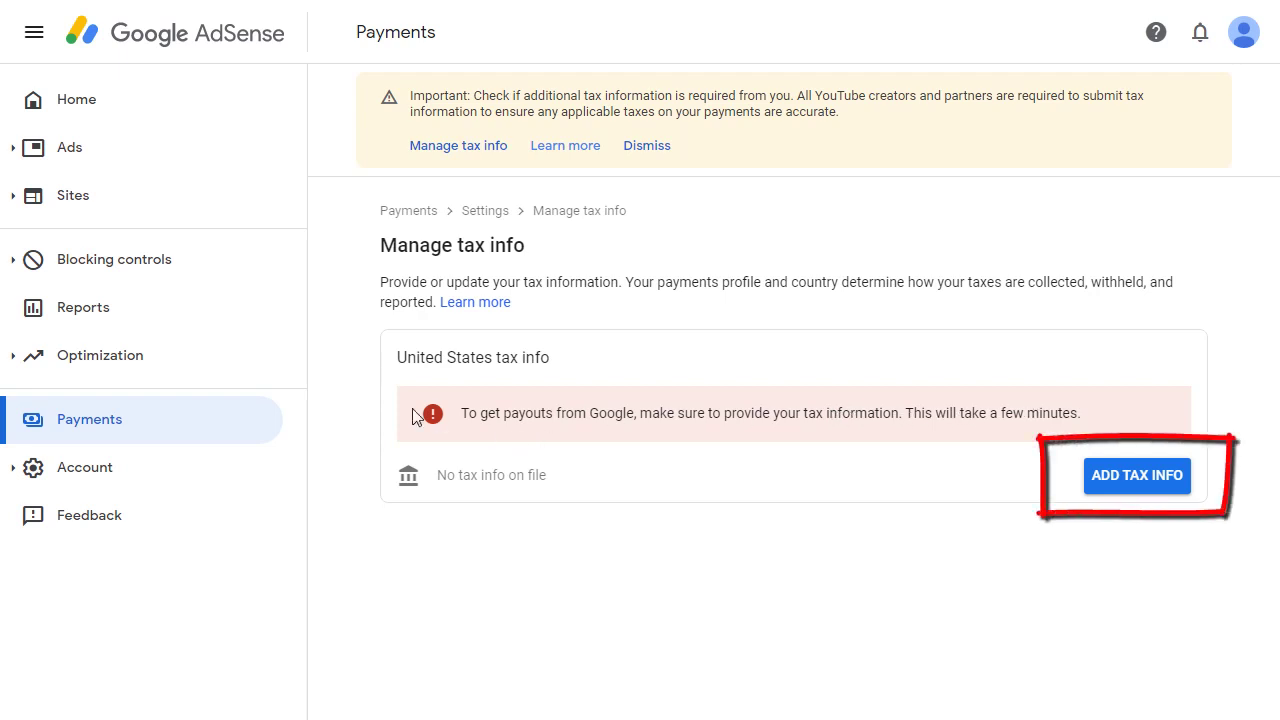
Begin adding US tax info and verify identity with the account password in the sign-in popup
click(1138, 478)
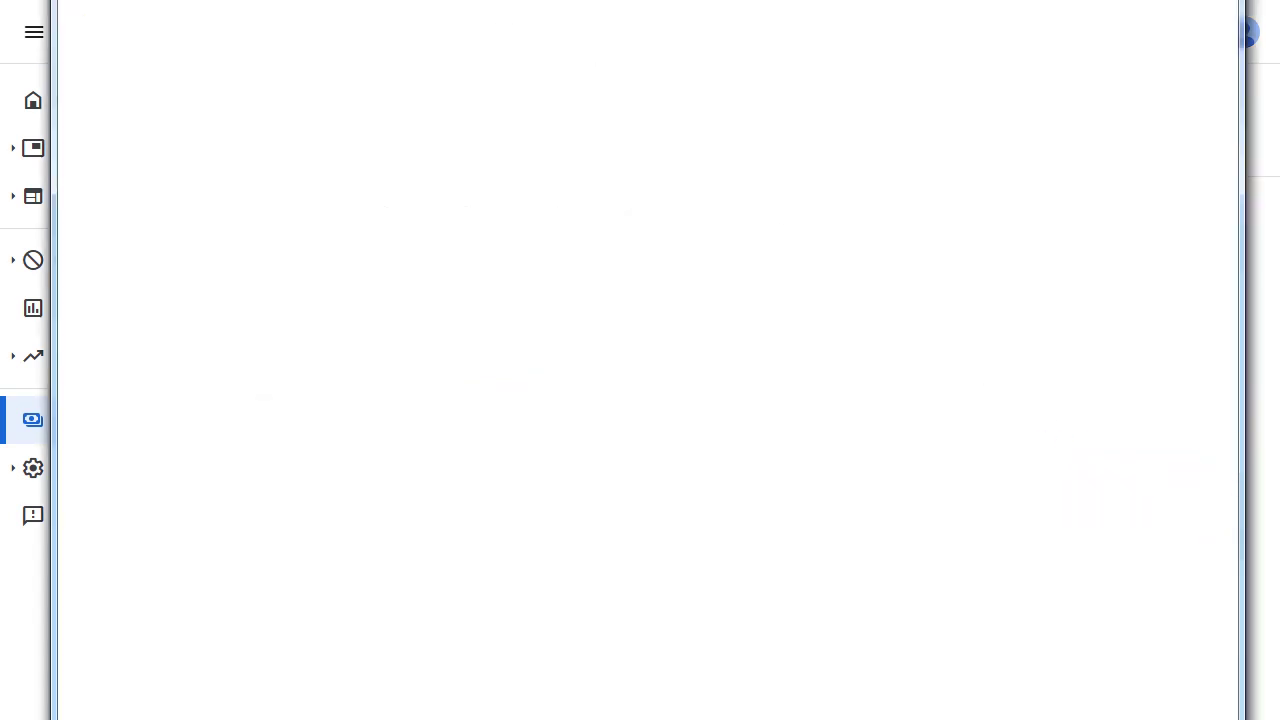
drag(55, 2, 503, 184)
drag(620, 195, 352, 36)
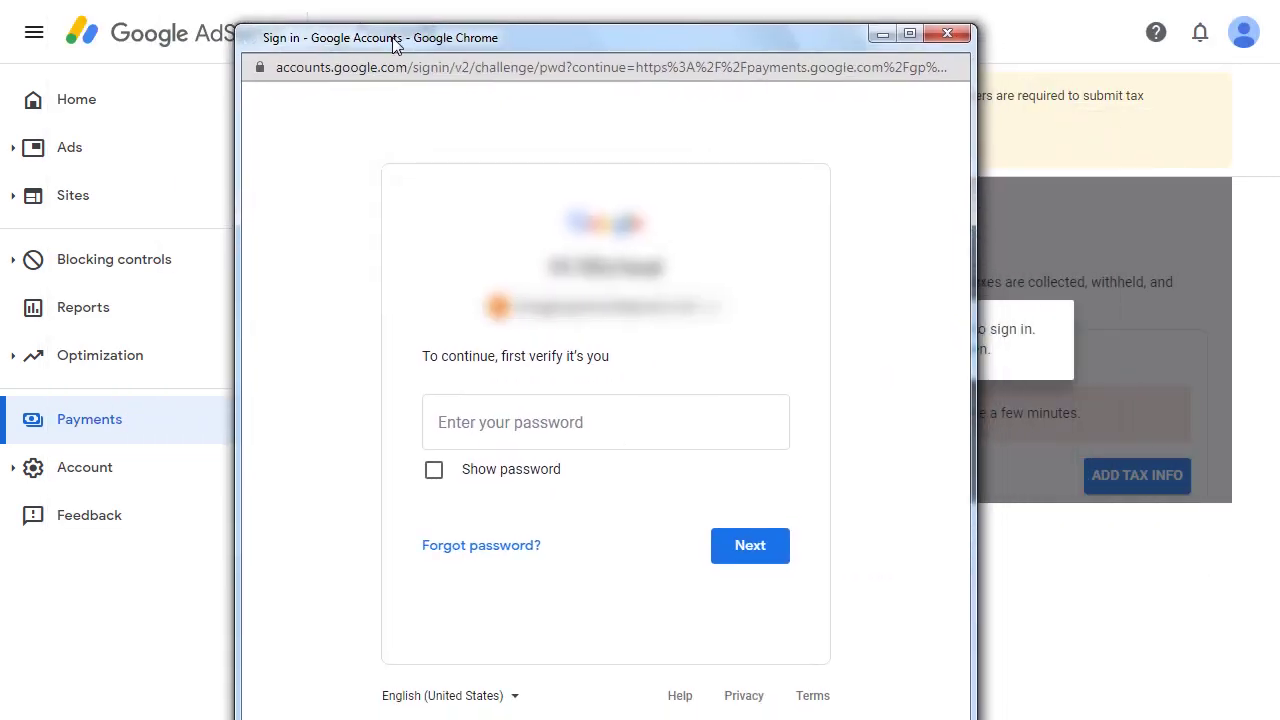
click(476, 427)
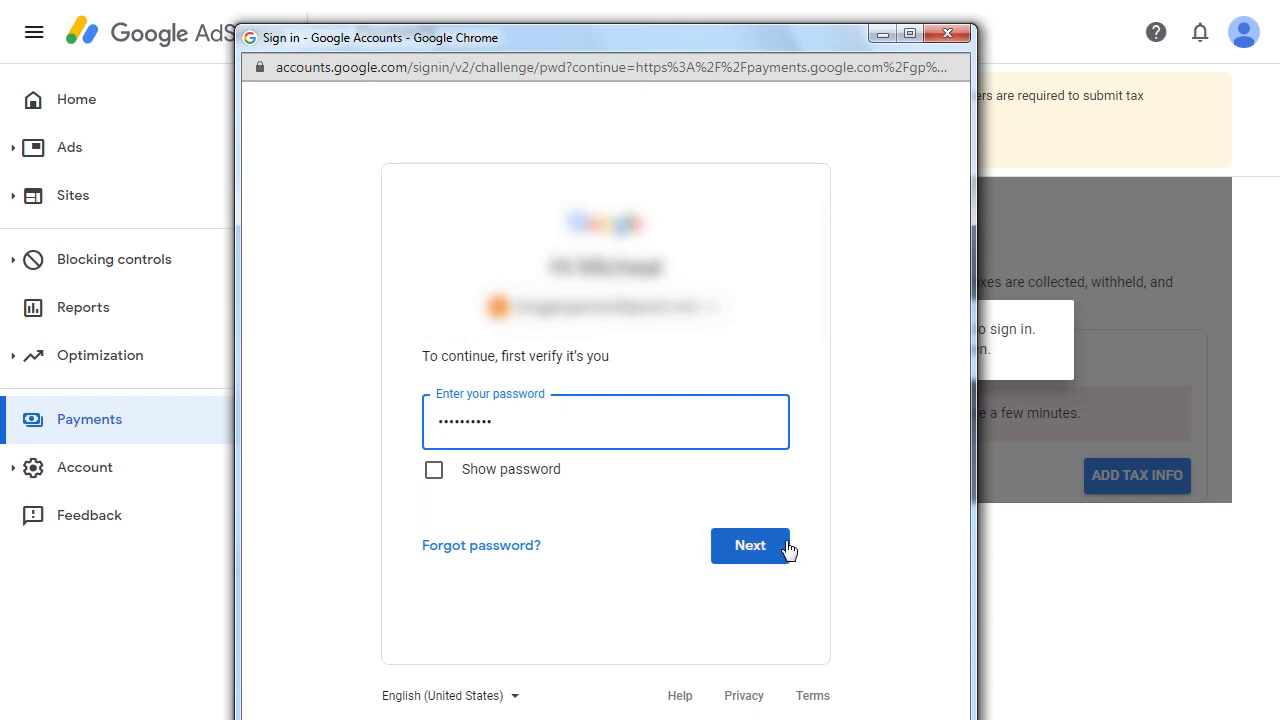
click(749, 546)
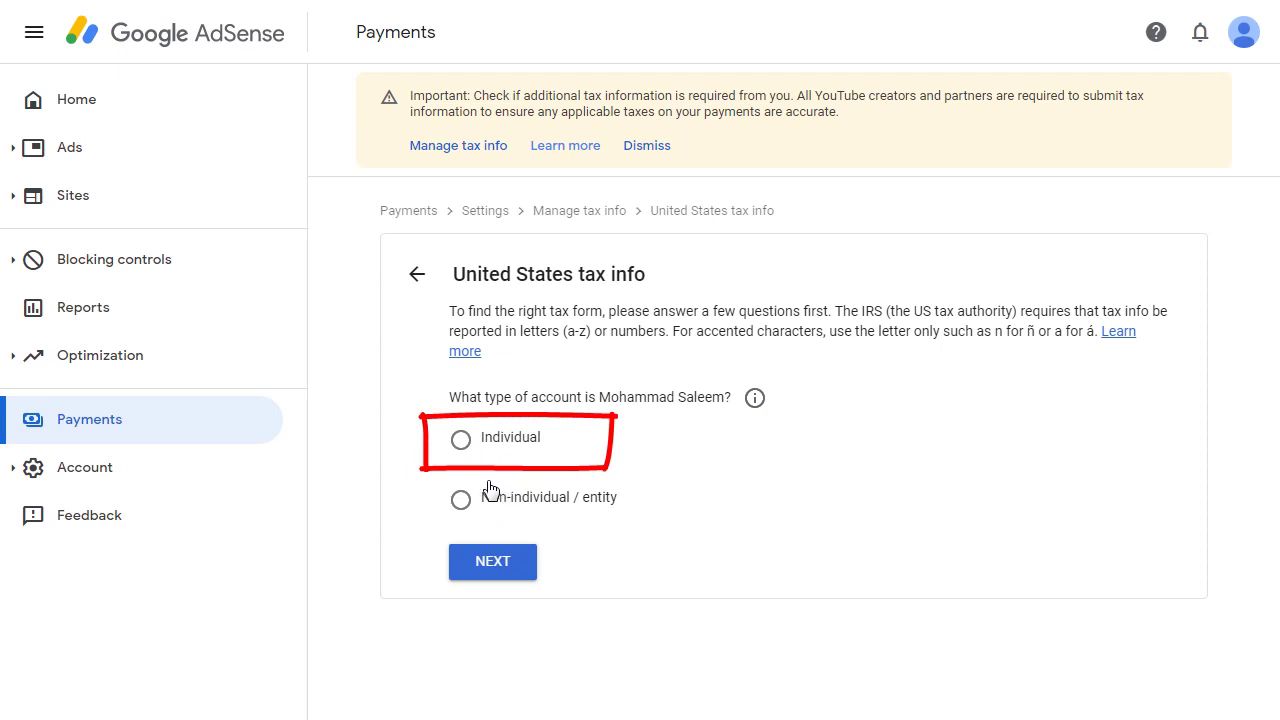
Answer Individual and not a US citizen or resident to reveal the W-8BEN and W-8ECI options
click(461, 442)
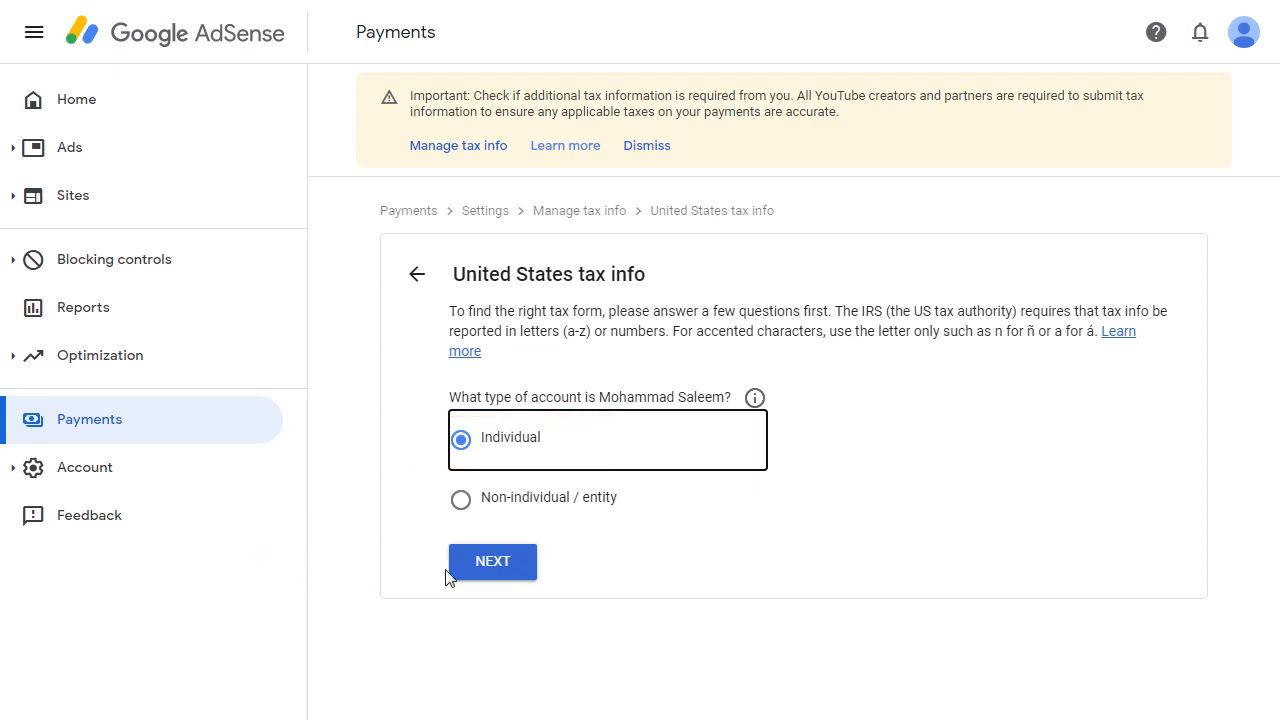
click(504, 563)
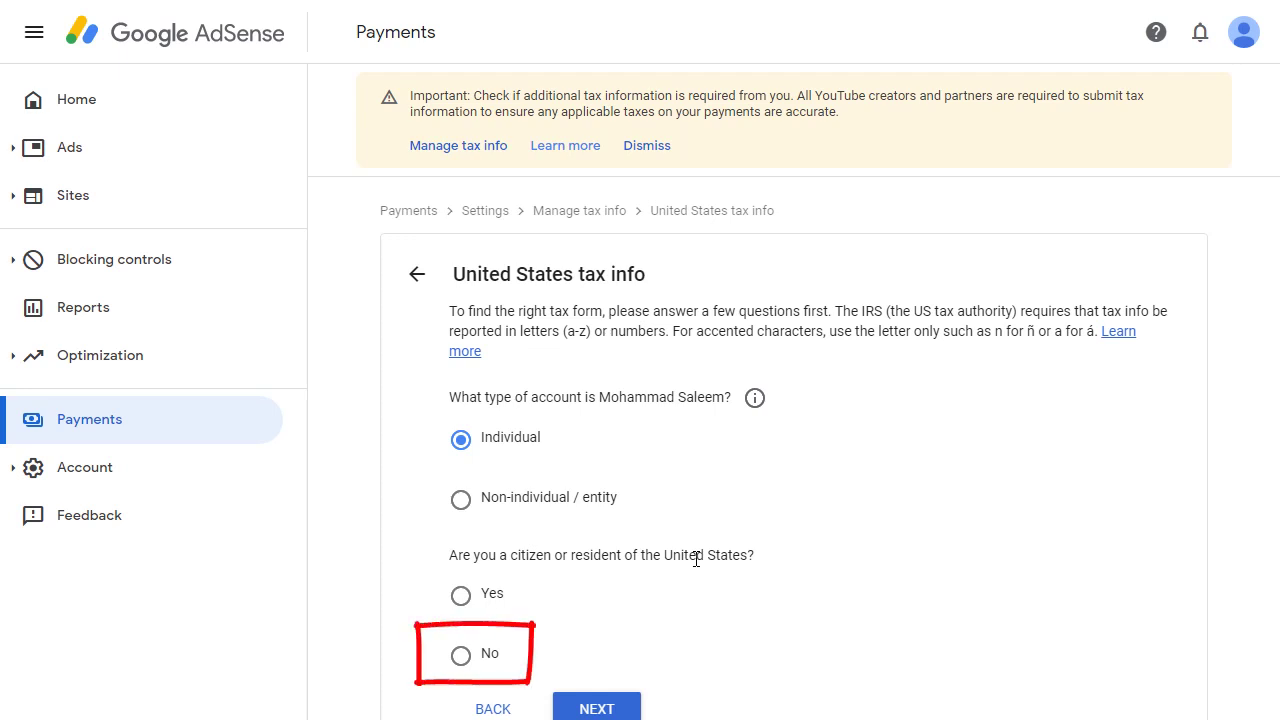
click(459, 664)
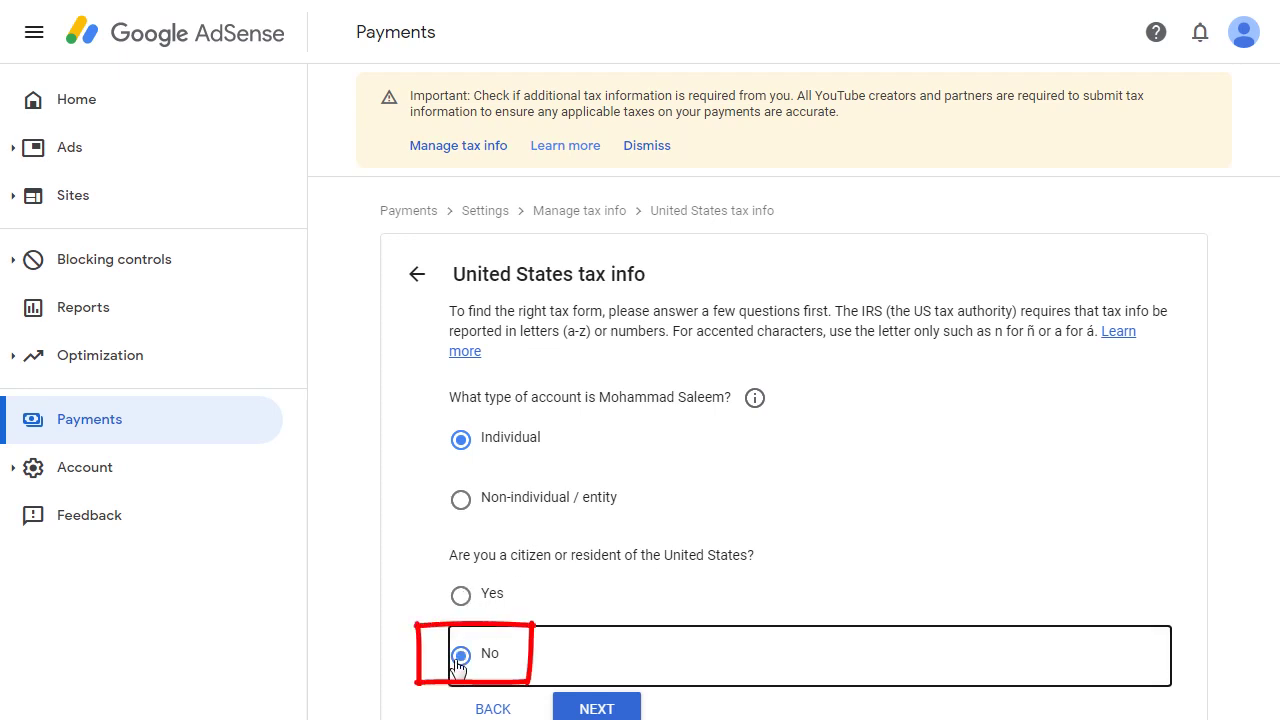
click(597, 708)
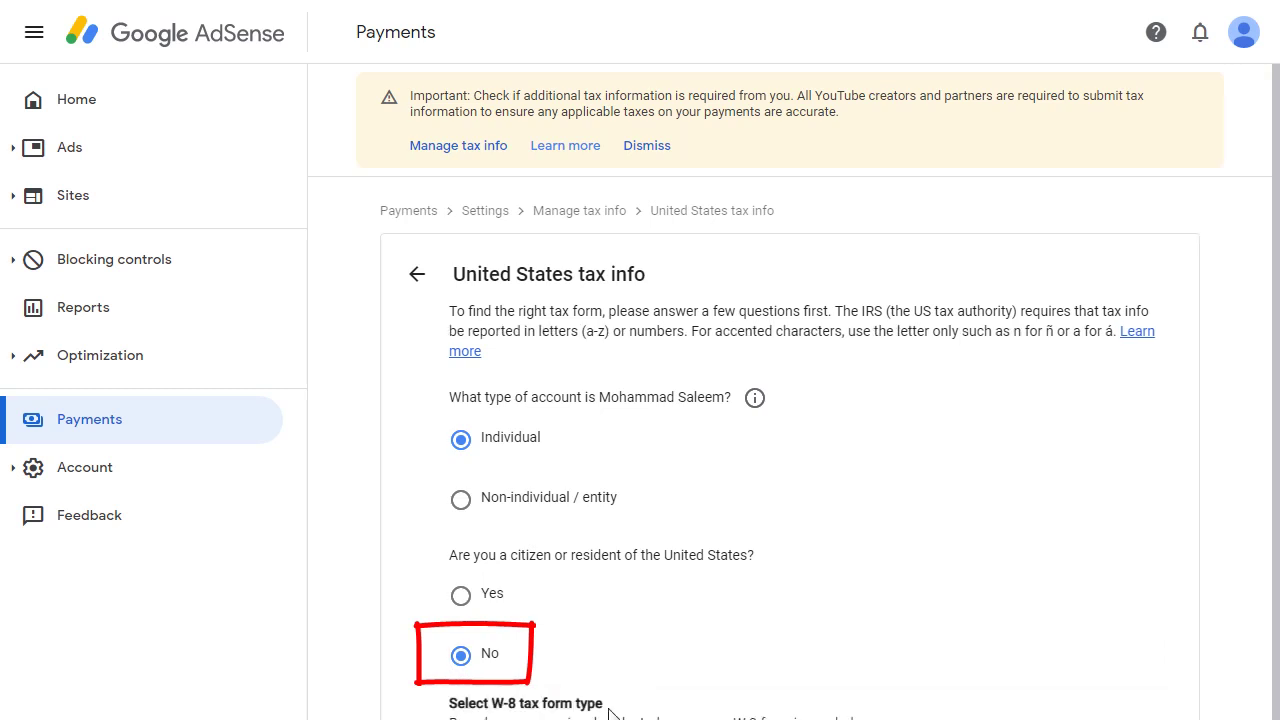
scroll(714, 583, down, 1)
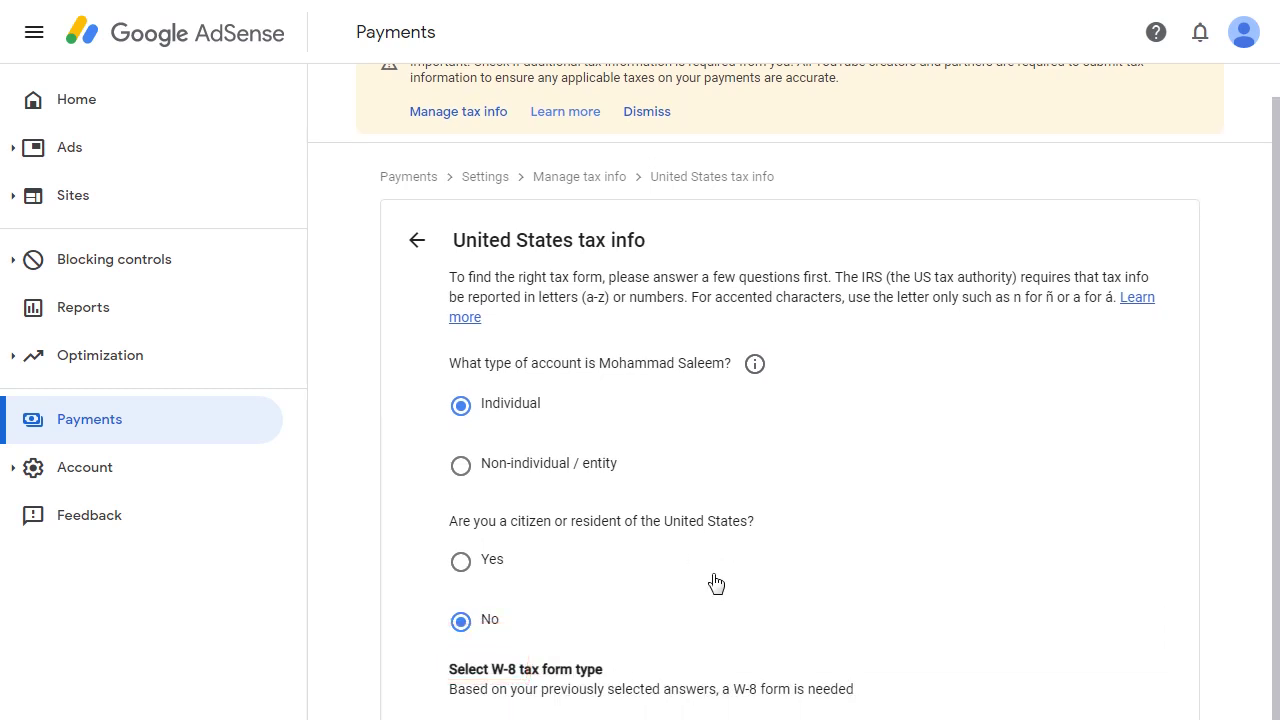
scroll(716, 583, down, 2)
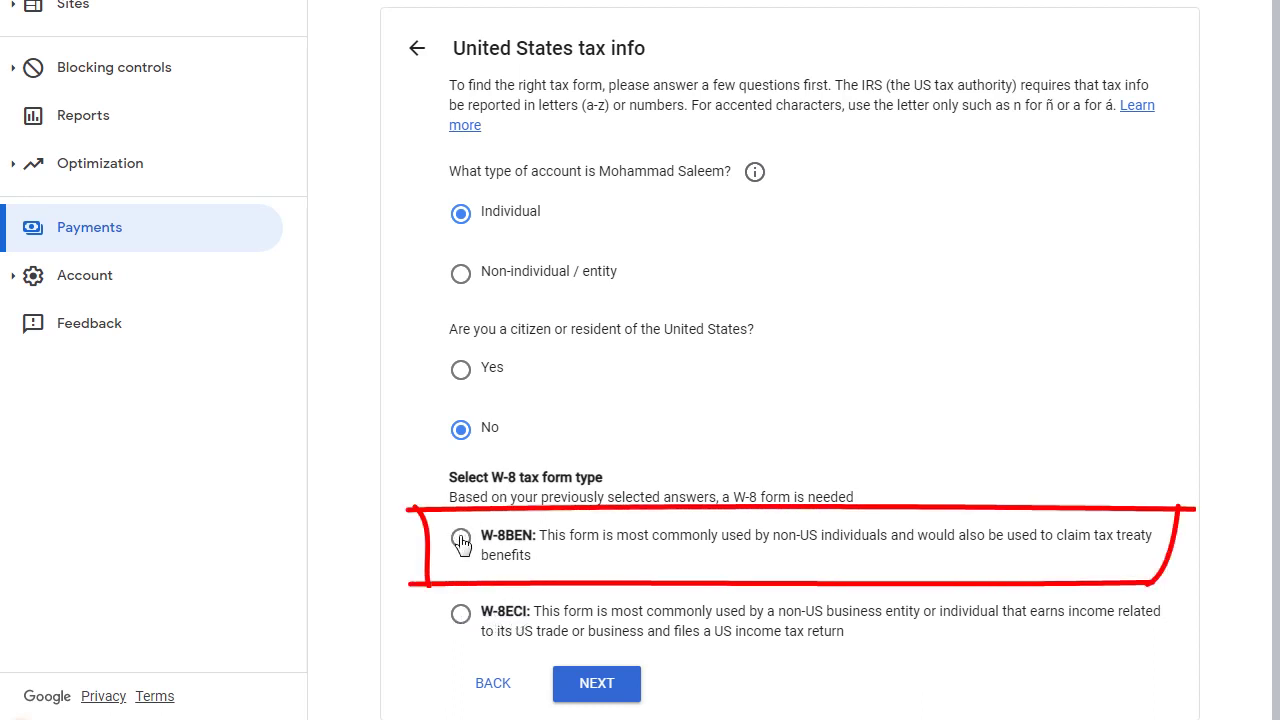
Select the W-8BEN form type and start it at the Tax identity step
click(460, 536)
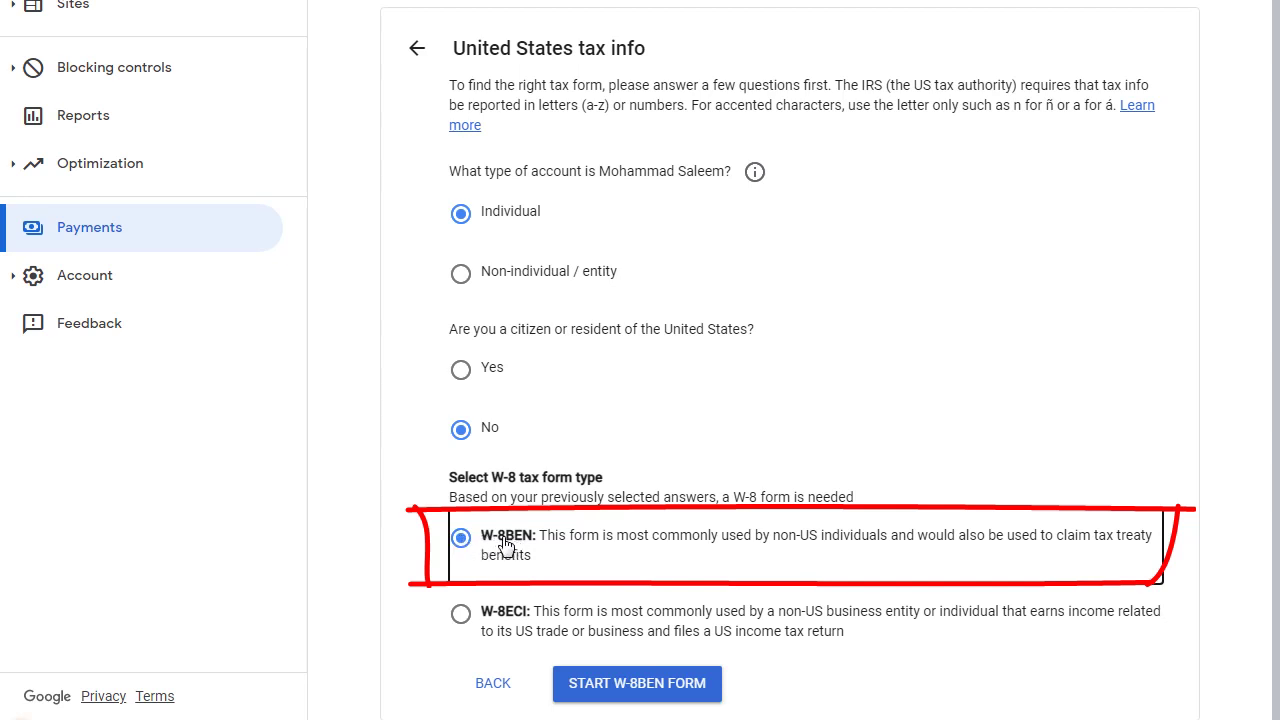
click(658, 692)
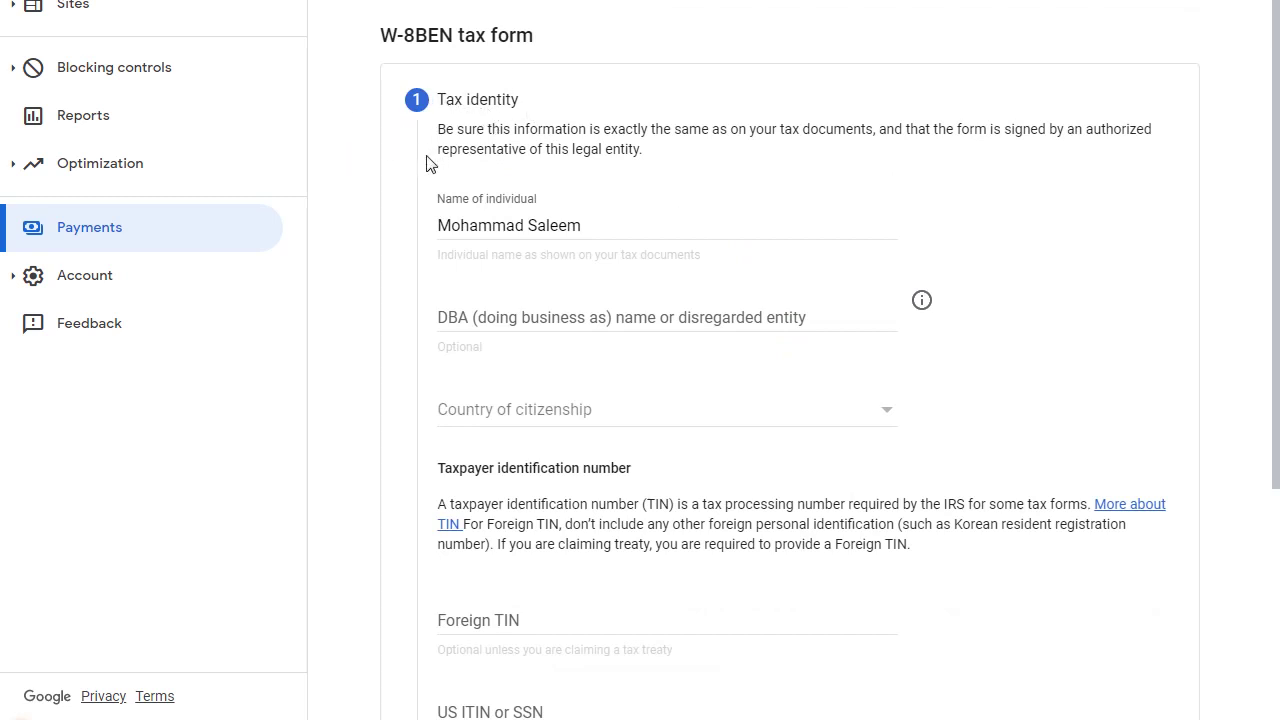
Check the prefilled individual name and leave the optional DBA name blank
scroll(430, 164, down, 1)
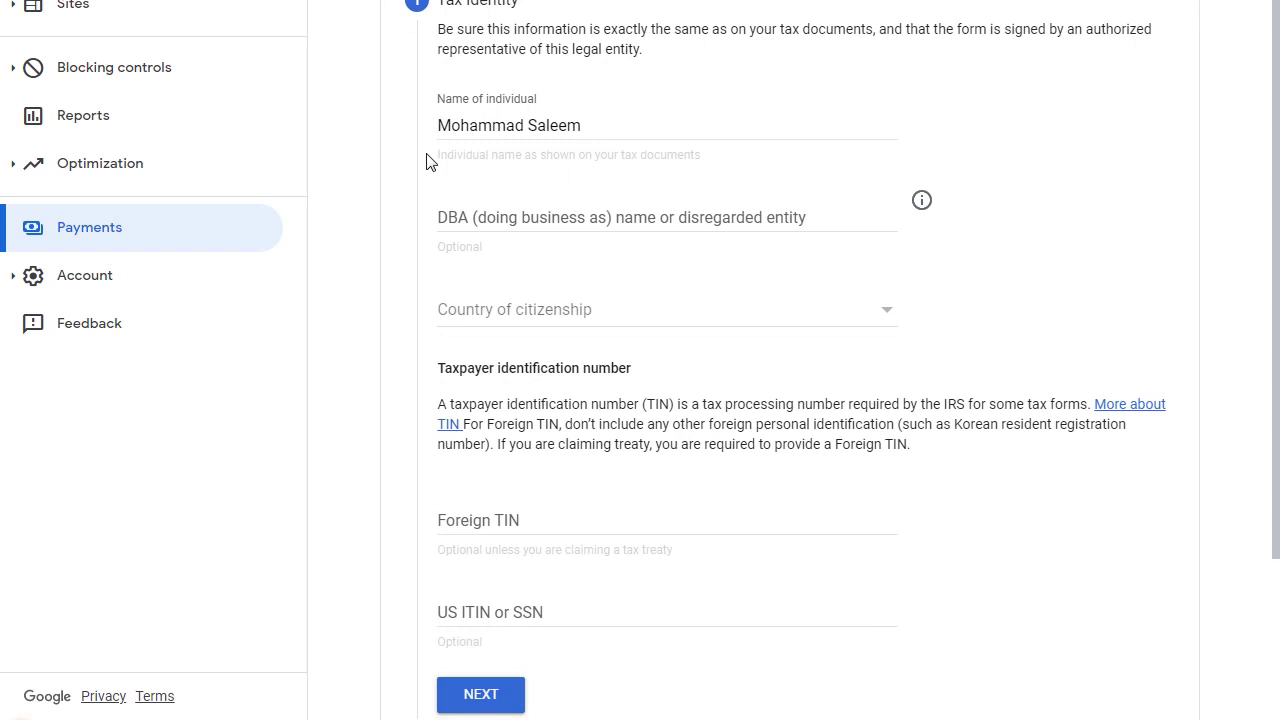
mouse_move(410, 84)
mouse_down()
mouse_move(412, 158)
mouse_move(674, 82)
mouse_move(432, 94)
mouse_up()
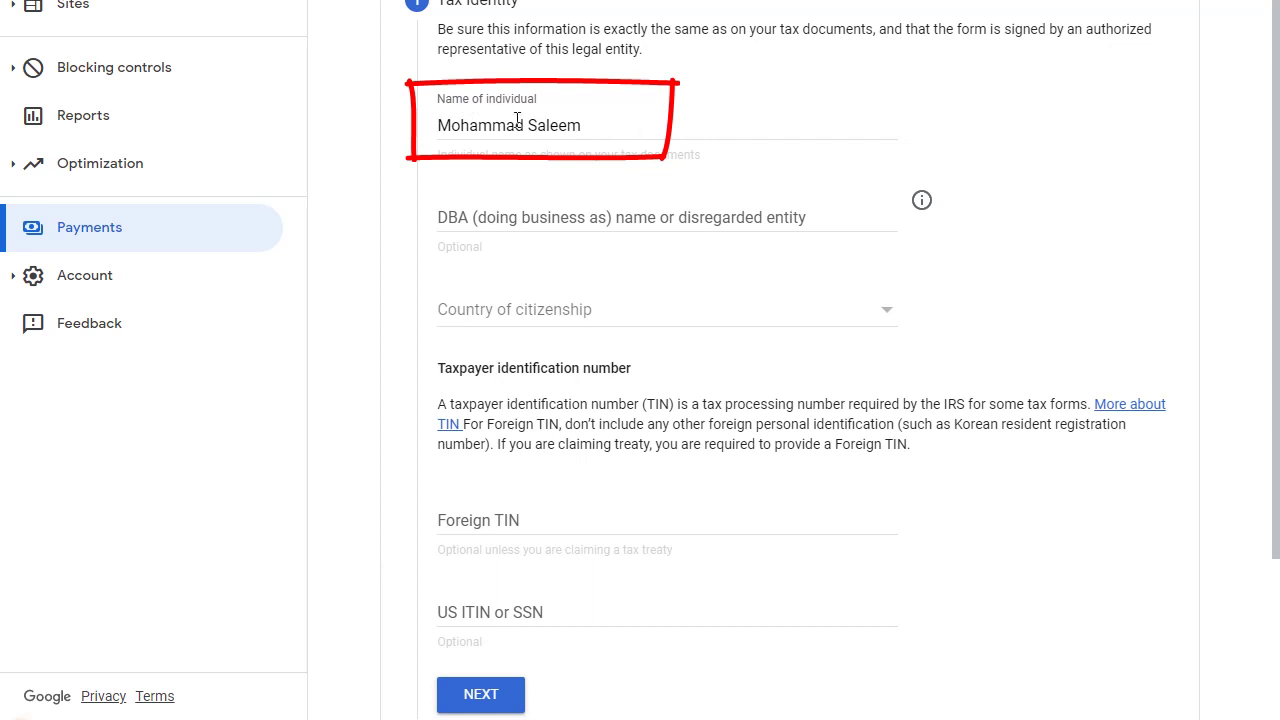
click(451, 125)
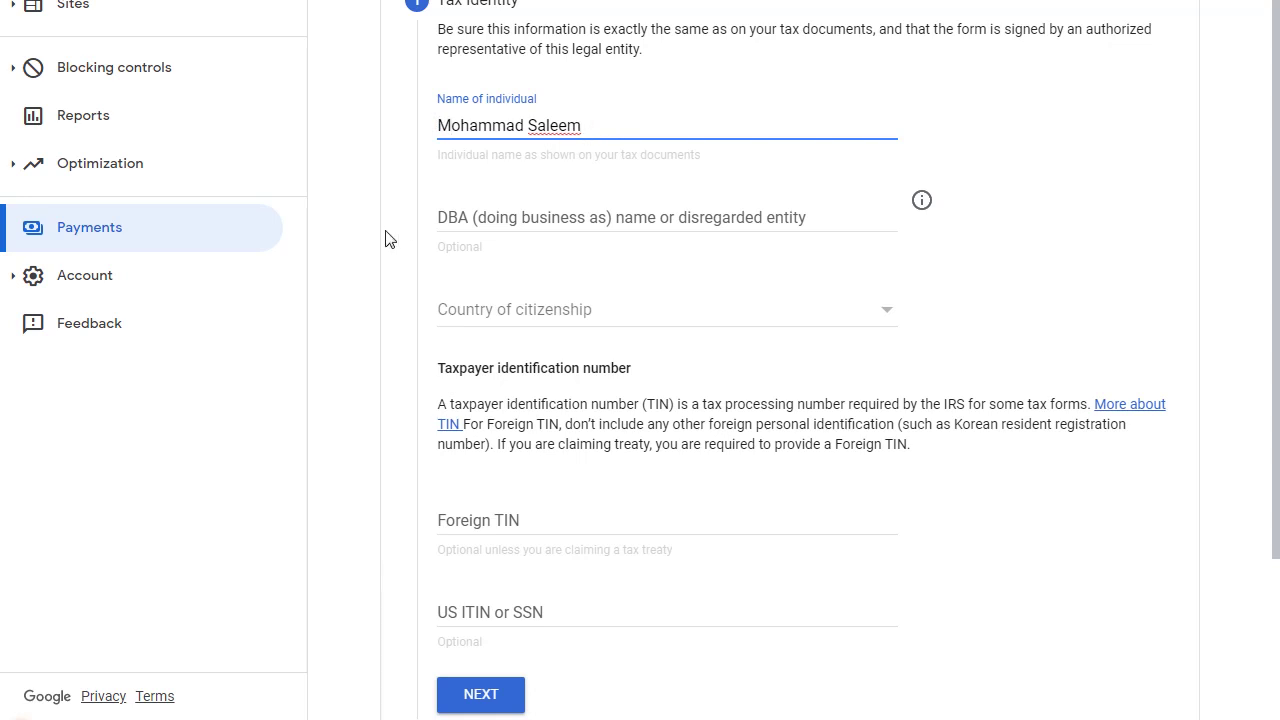
scroll(408, 191, down, 1)
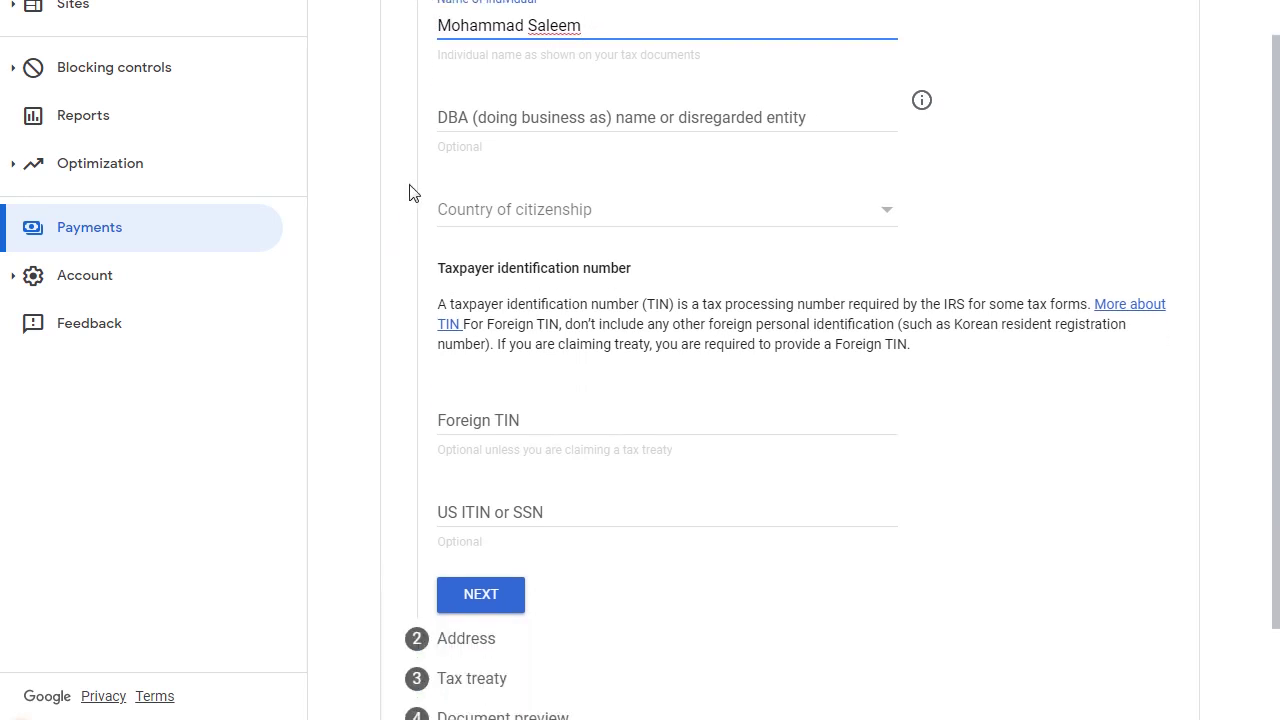
click(493, 122)
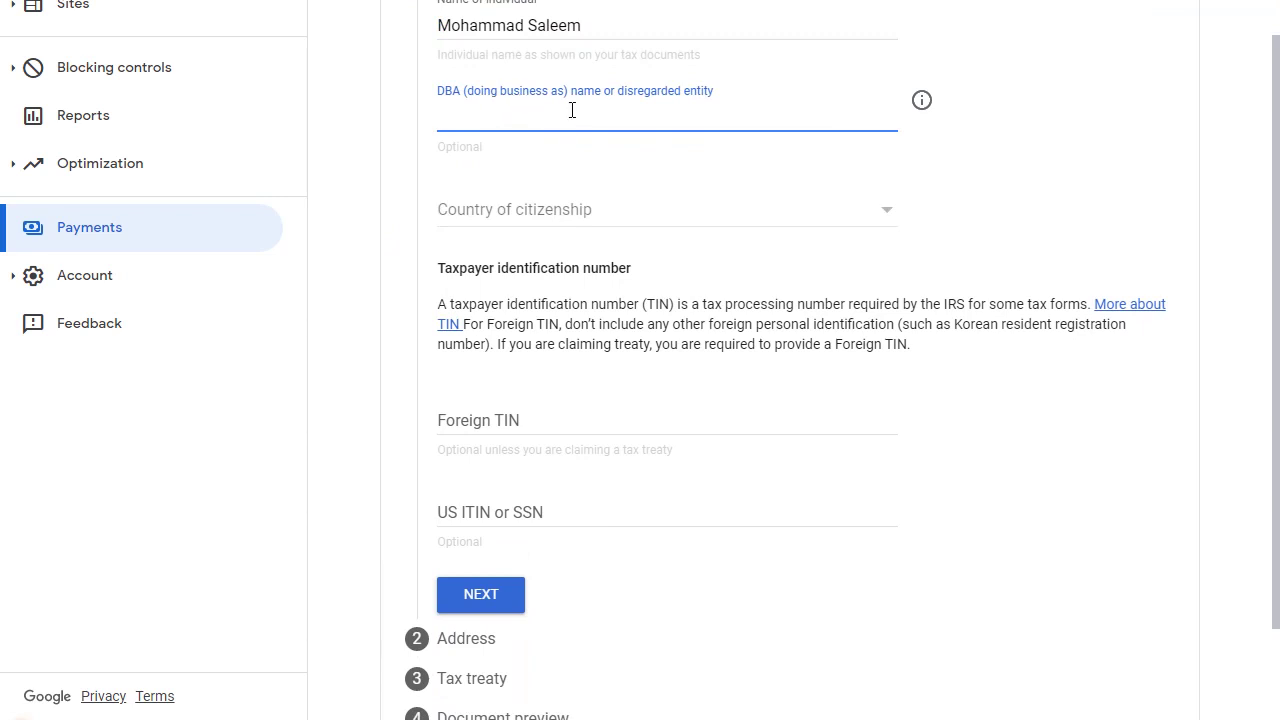
click(486, 163)
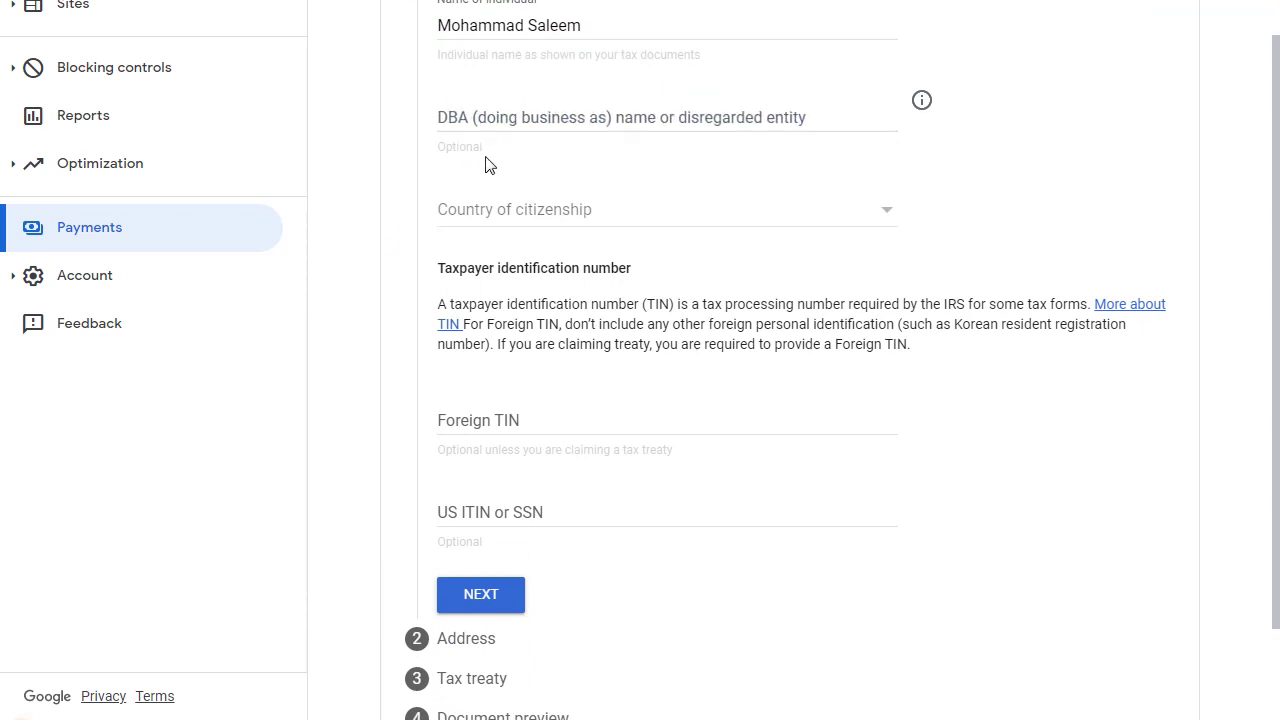
Set country of citizenship to Pakistan, enter the foreign TIN, and continue to Address
click(502, 218)
key(p)
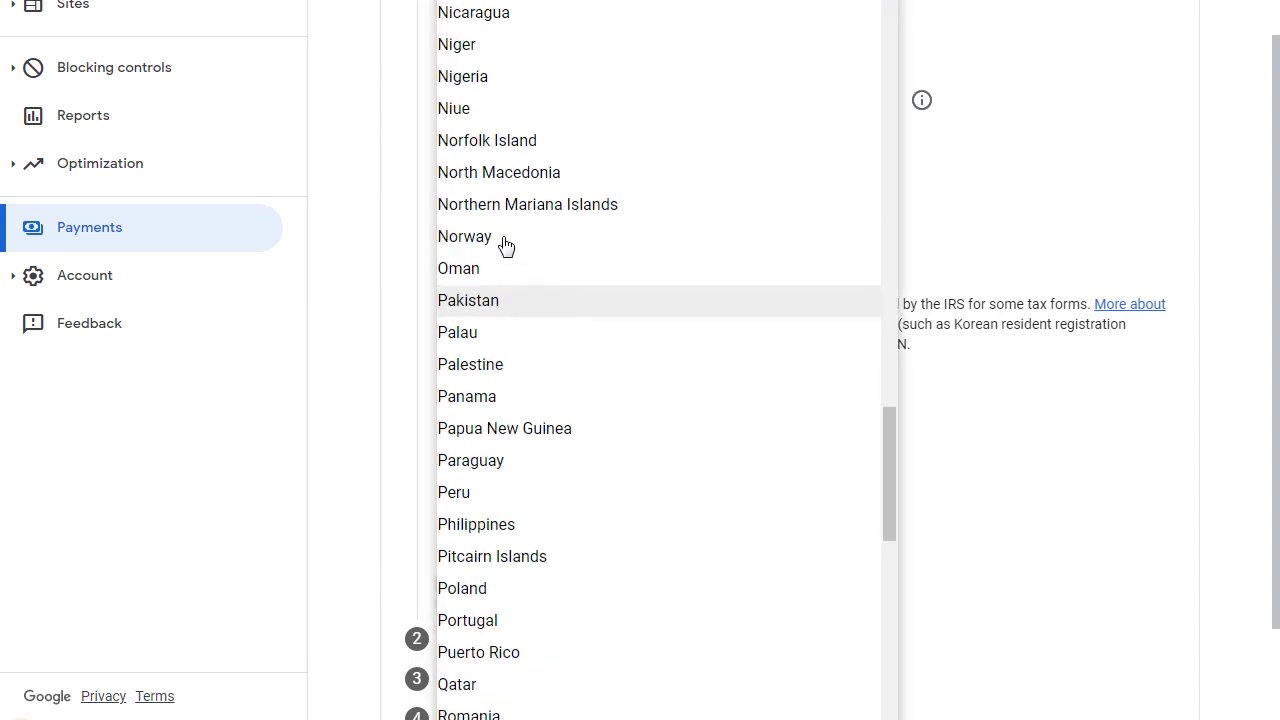
click(476, 304)
scroll(431, 275, down, 1)
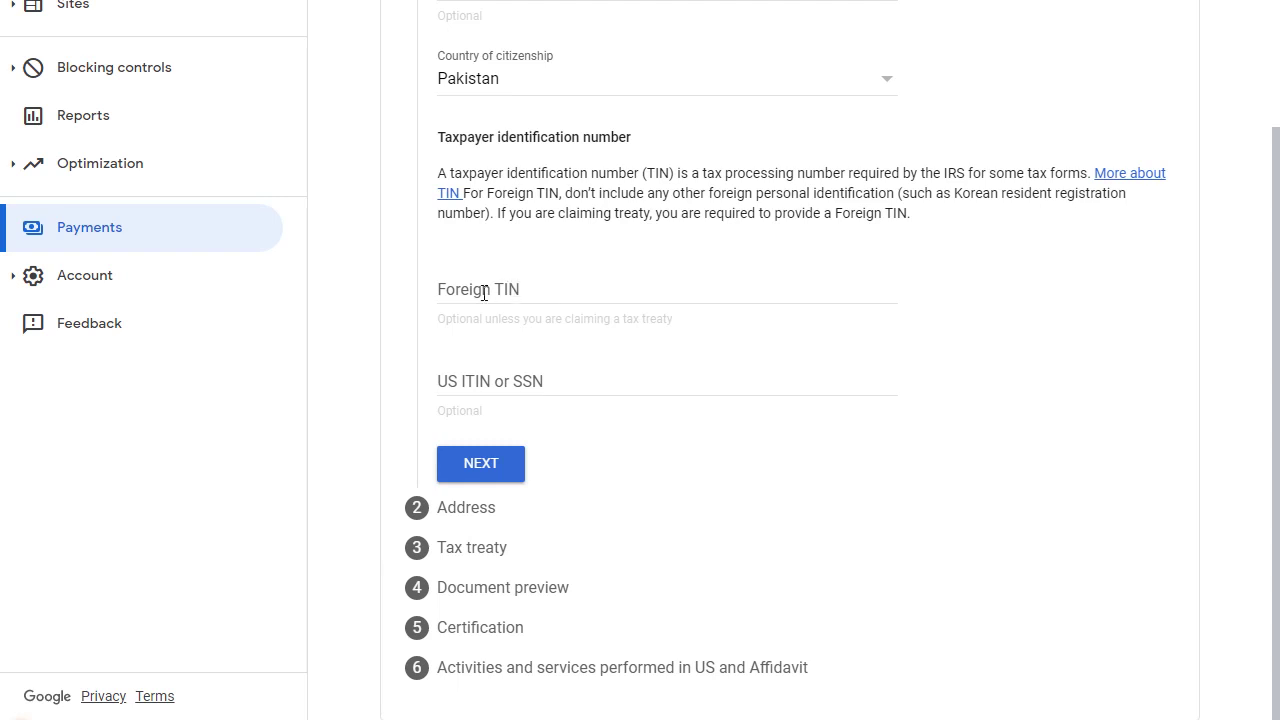
click(453, 284)
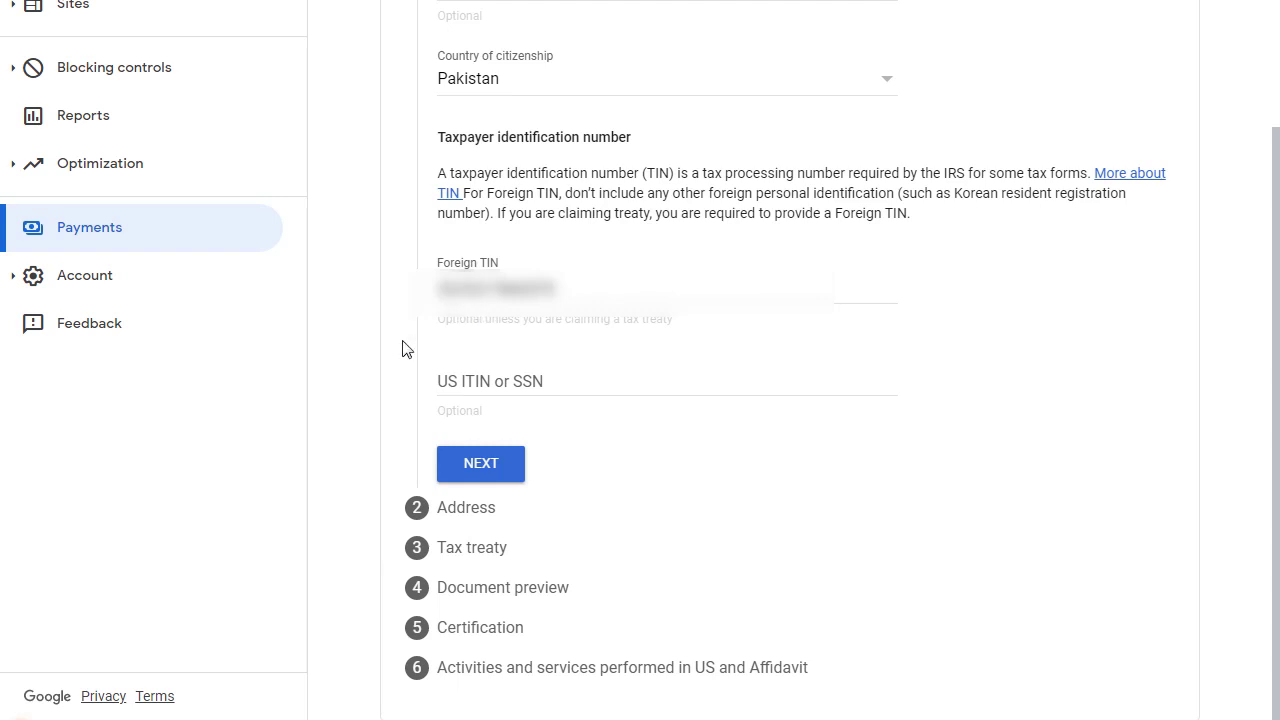
click(480, 466)
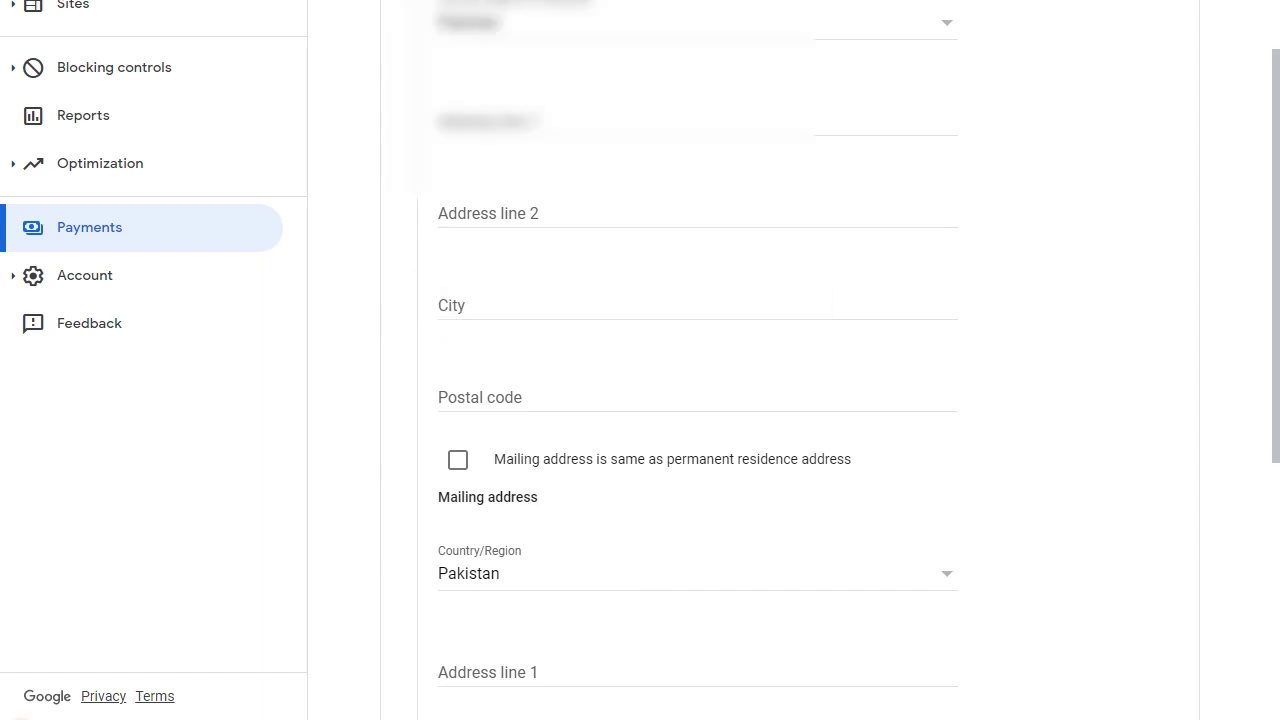
Keep the residence country unchanged and use the permanent residence address as the mailing address
scroll(410, 106, up, 1)
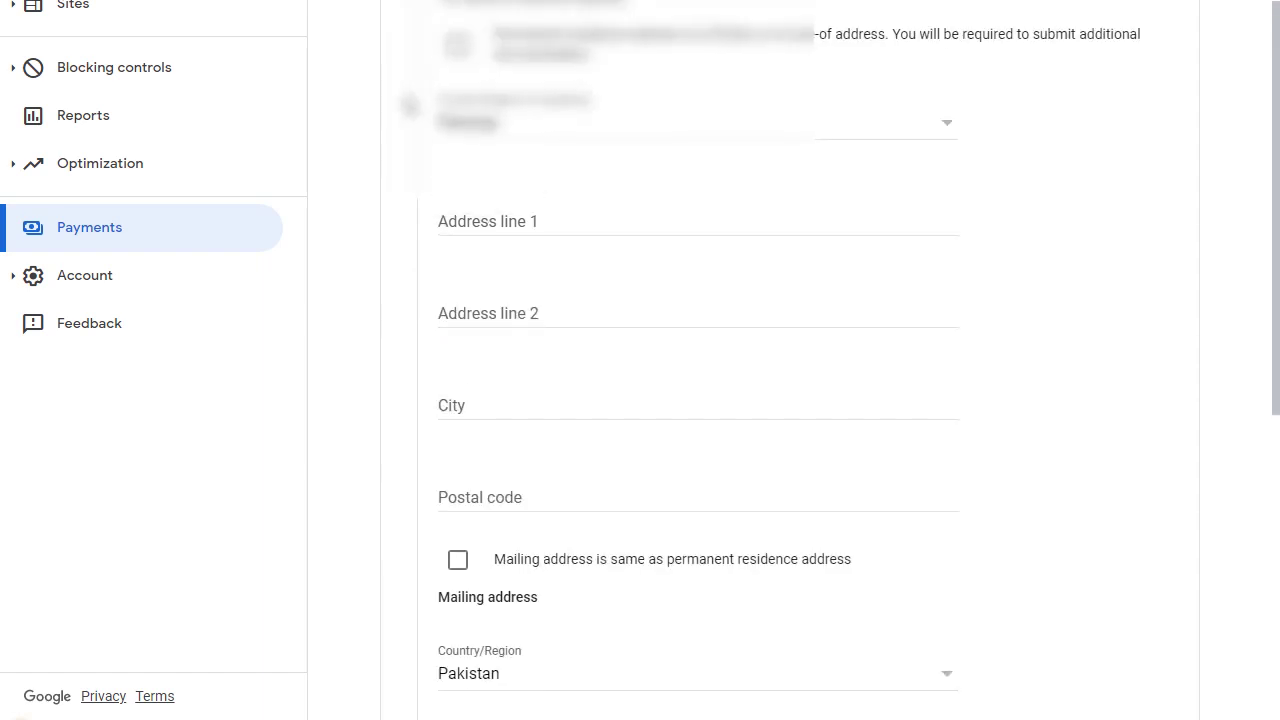
scroll(410, 106, down, 1)
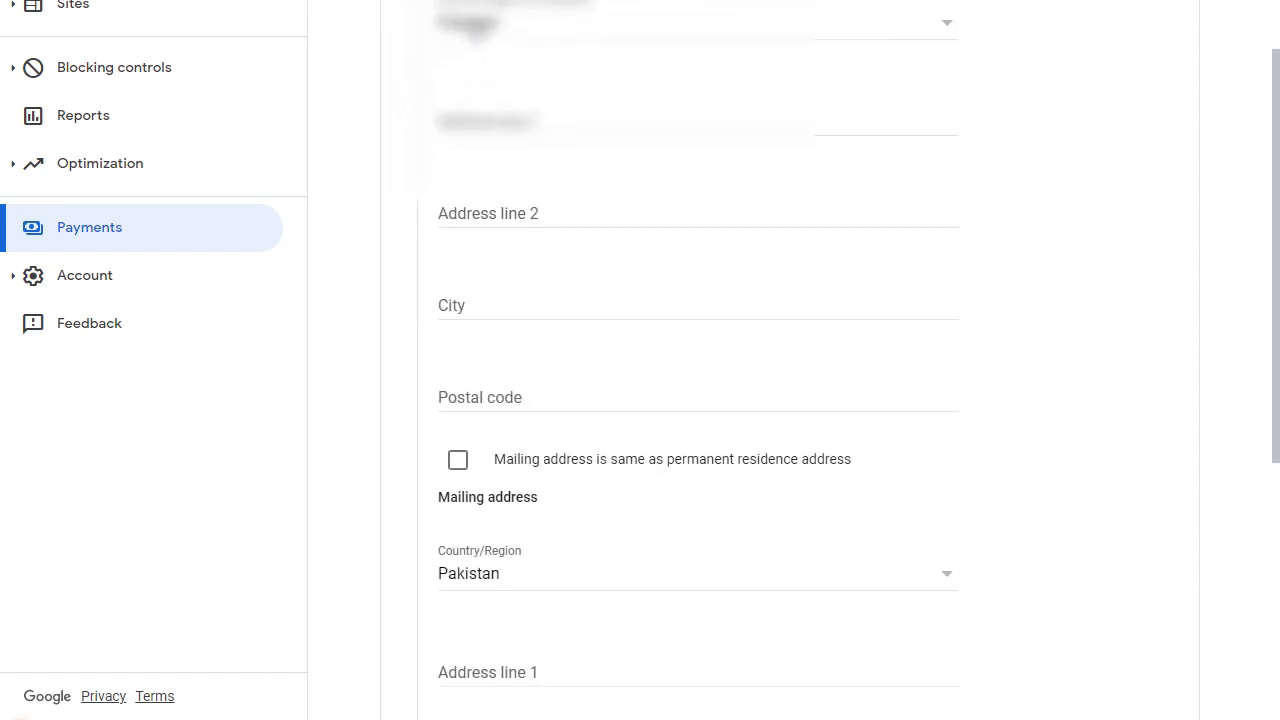
click(475, 22)
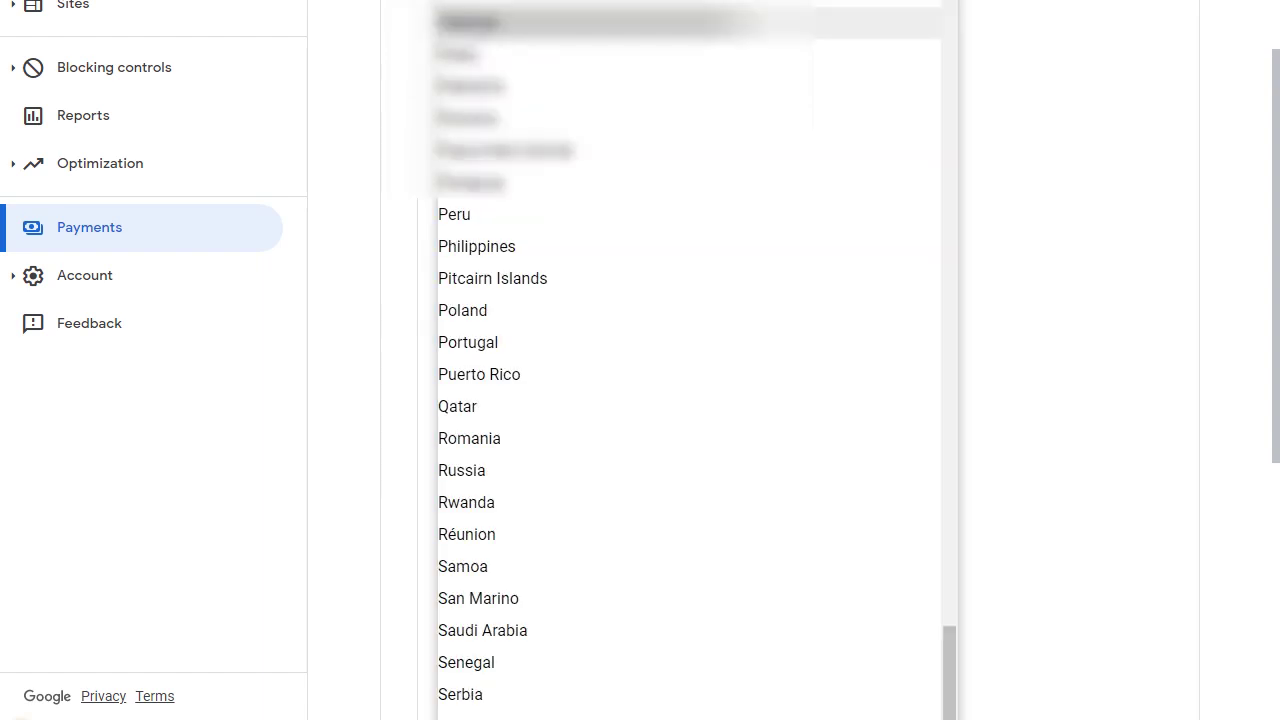
key(Escape)
scroll(450, 210, up, 3)
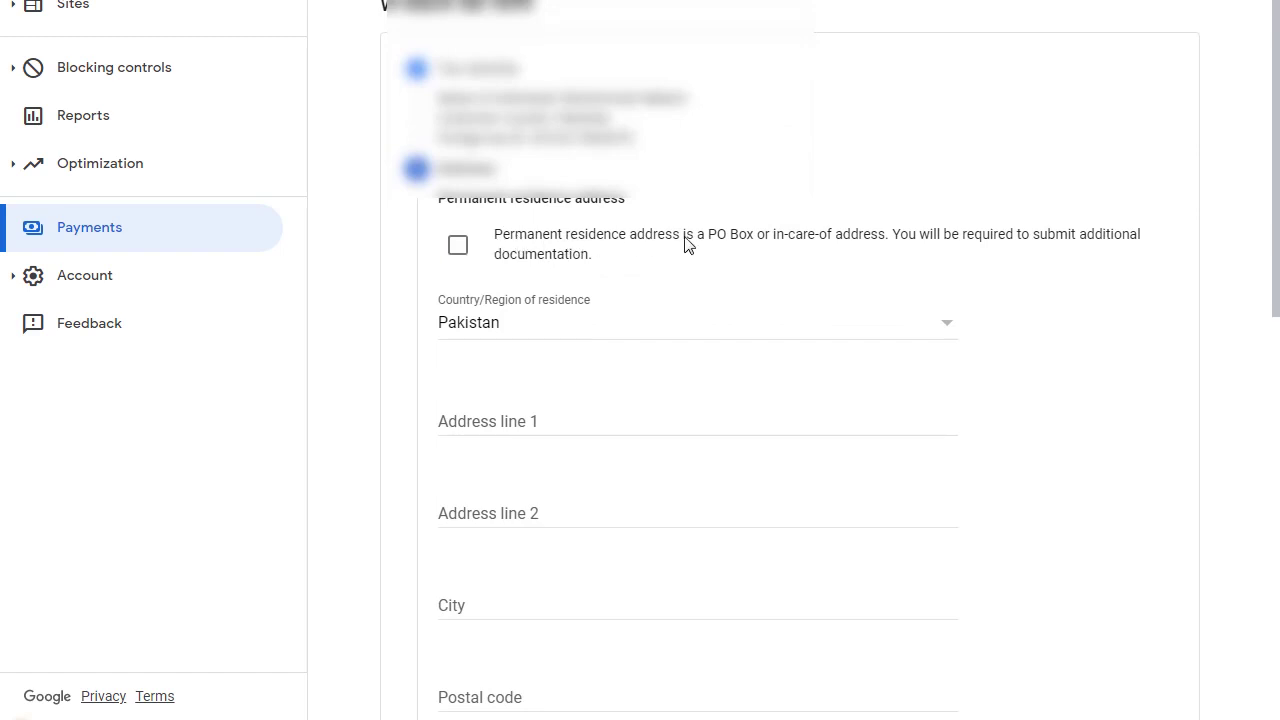
scroll(809, 188, down, 2)
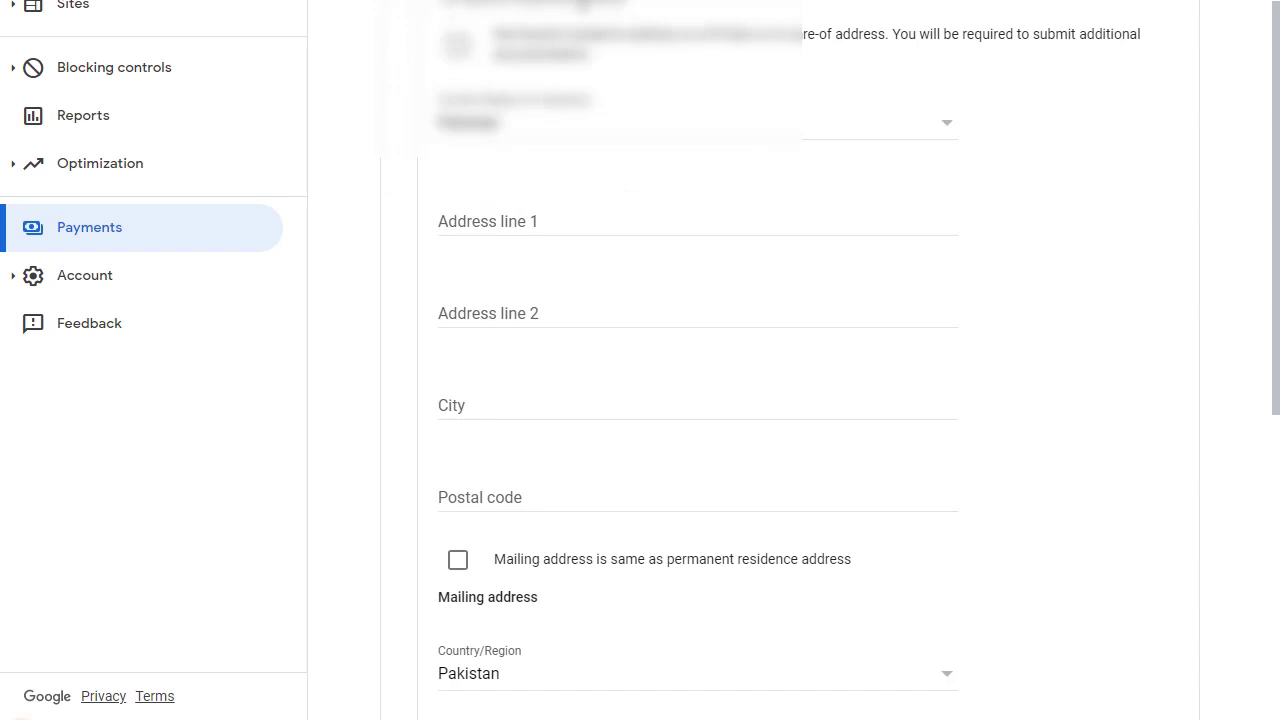
scroll(437, 100, down, 1)
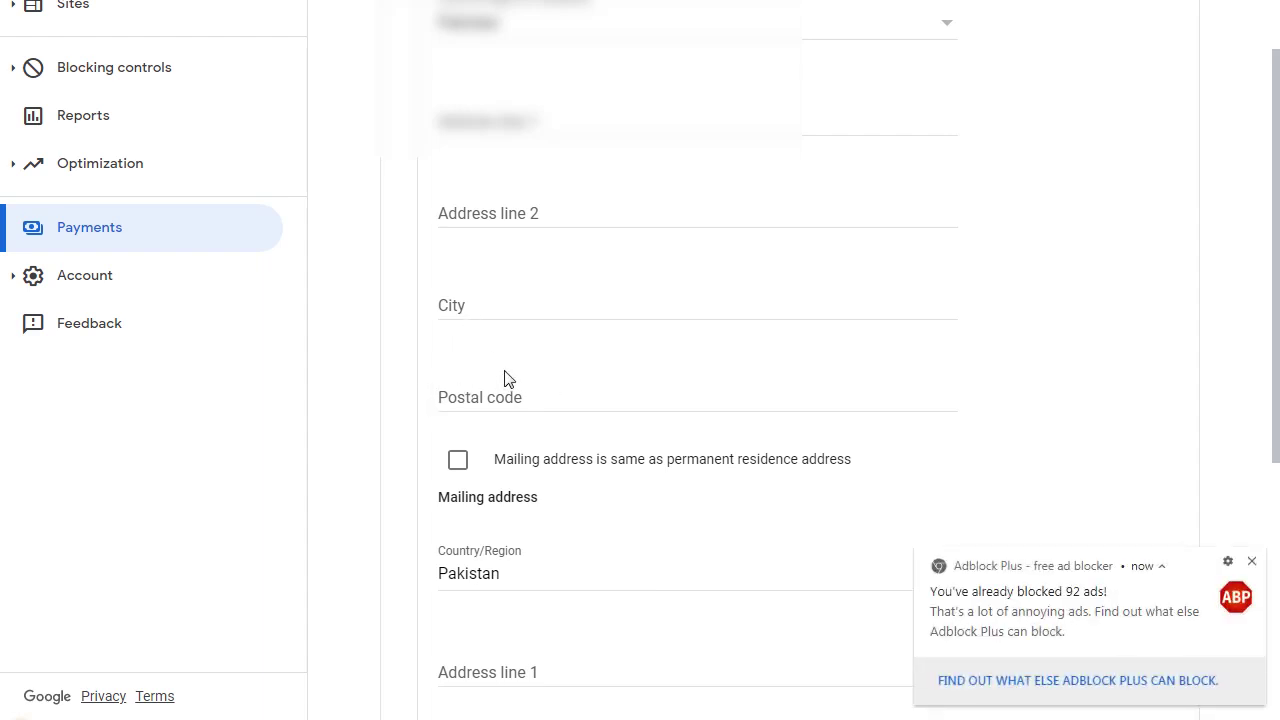
scroll(505, 378, down, 4)
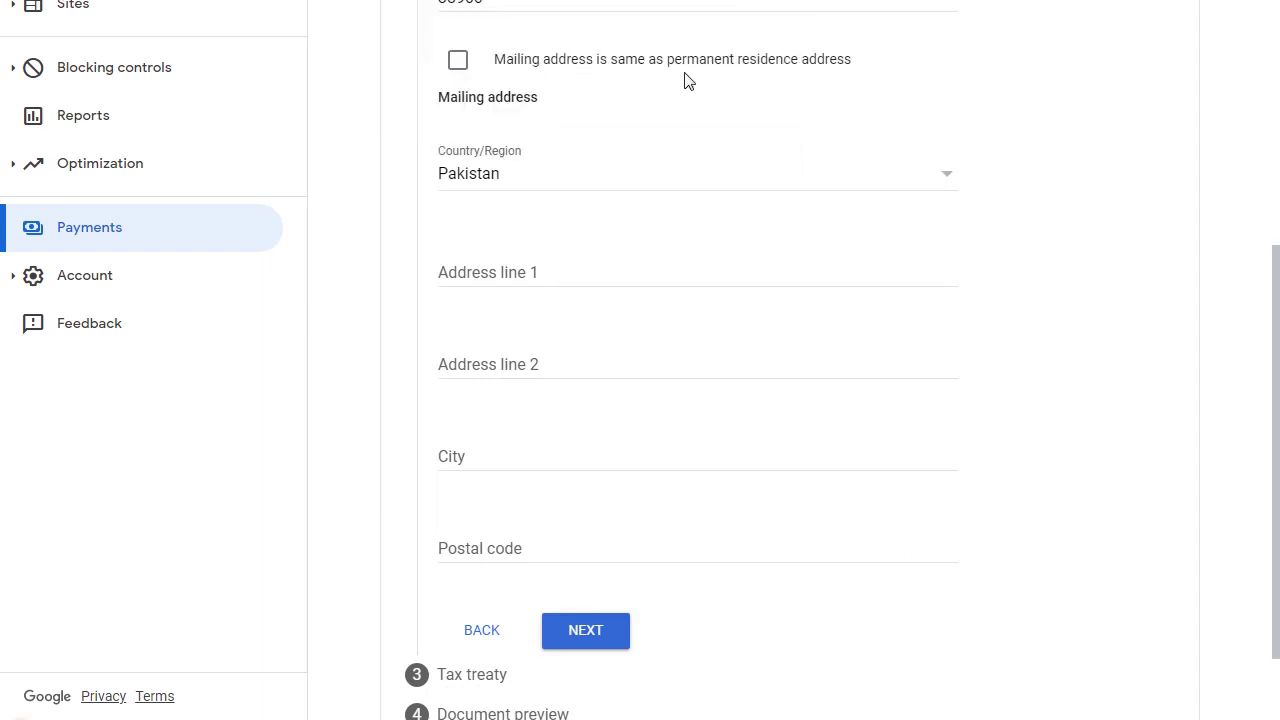
click(459, 63)
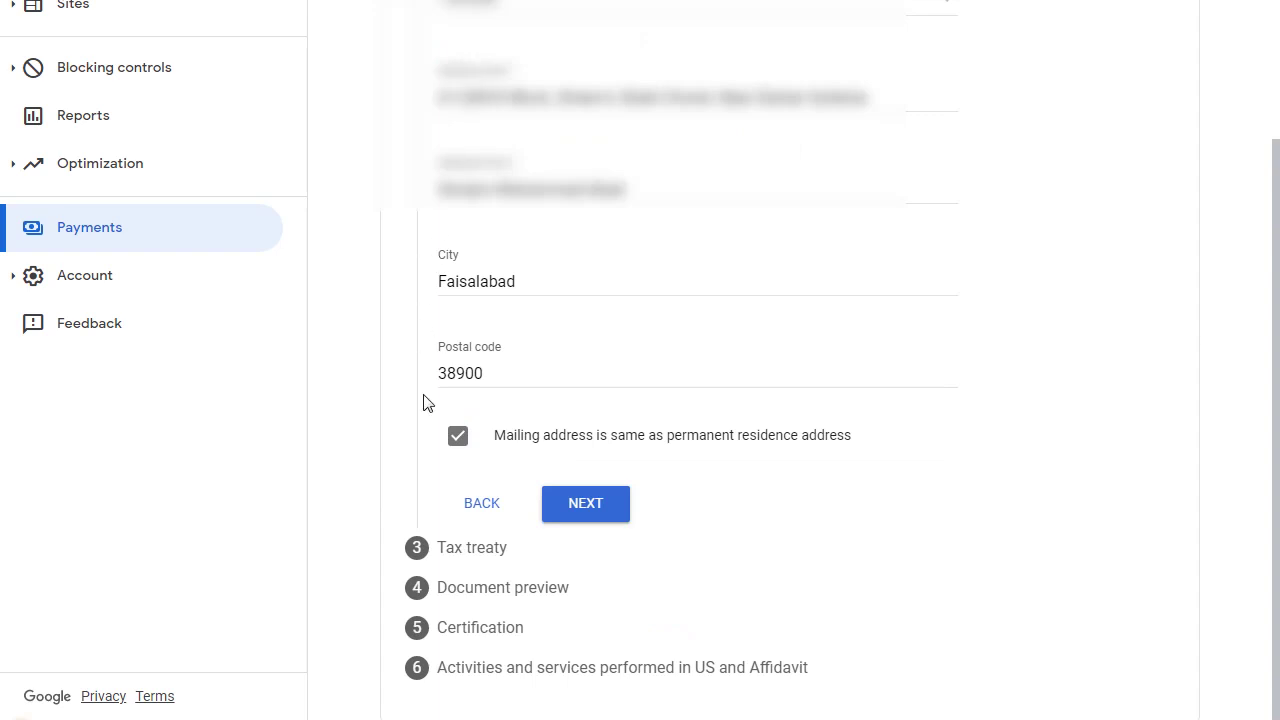
click(590, 508)
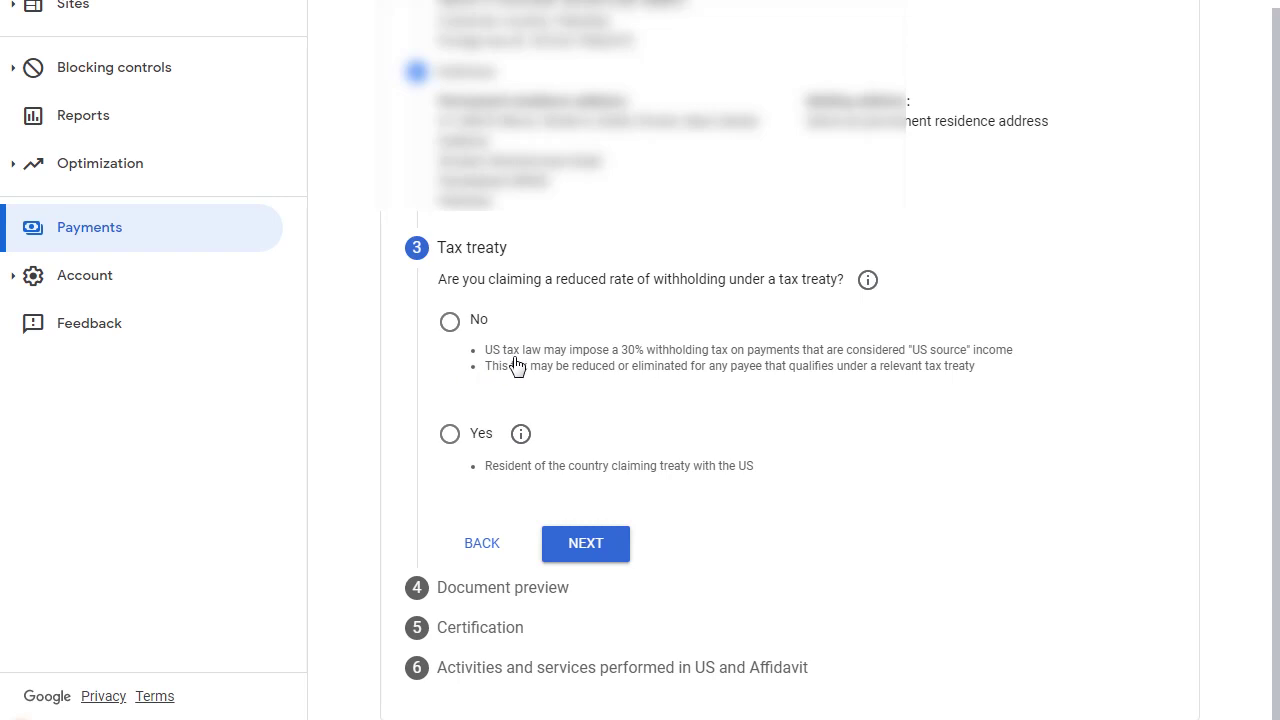
Answer Yes to a reduced rate, tick treaty-country residence, and choose Pakistan as the country
click(450, 436)
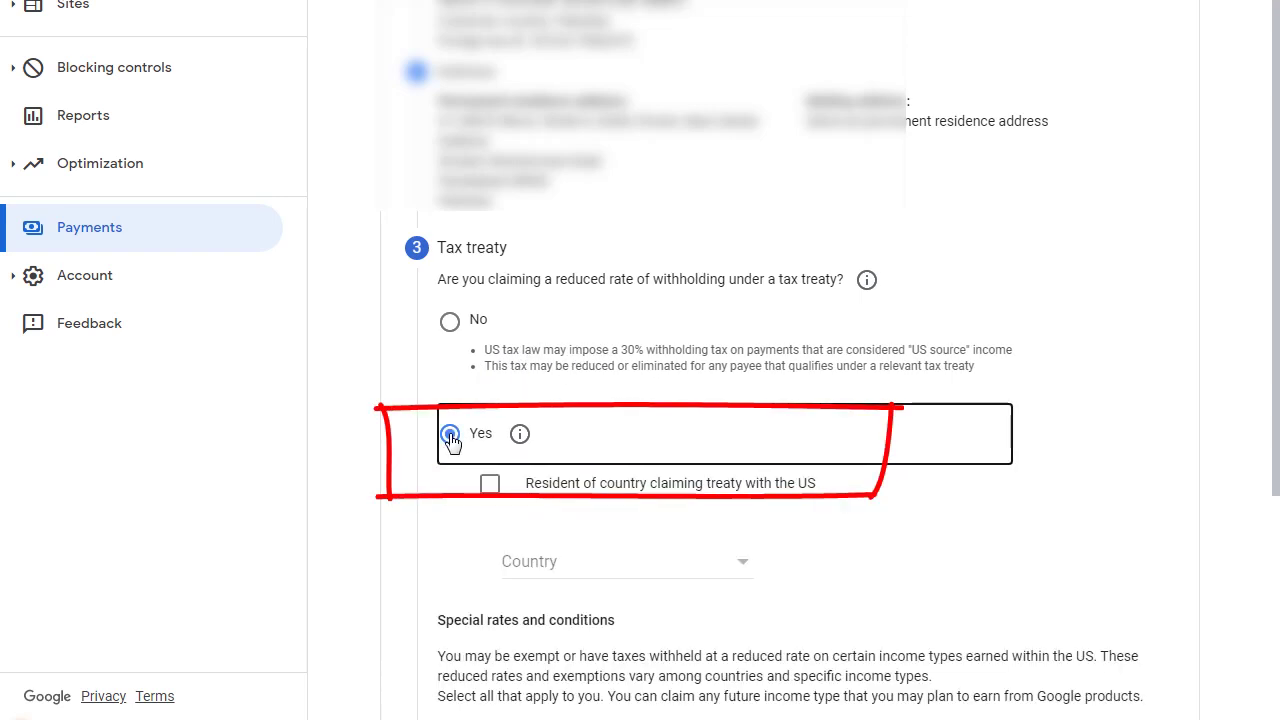
click(490, 486)
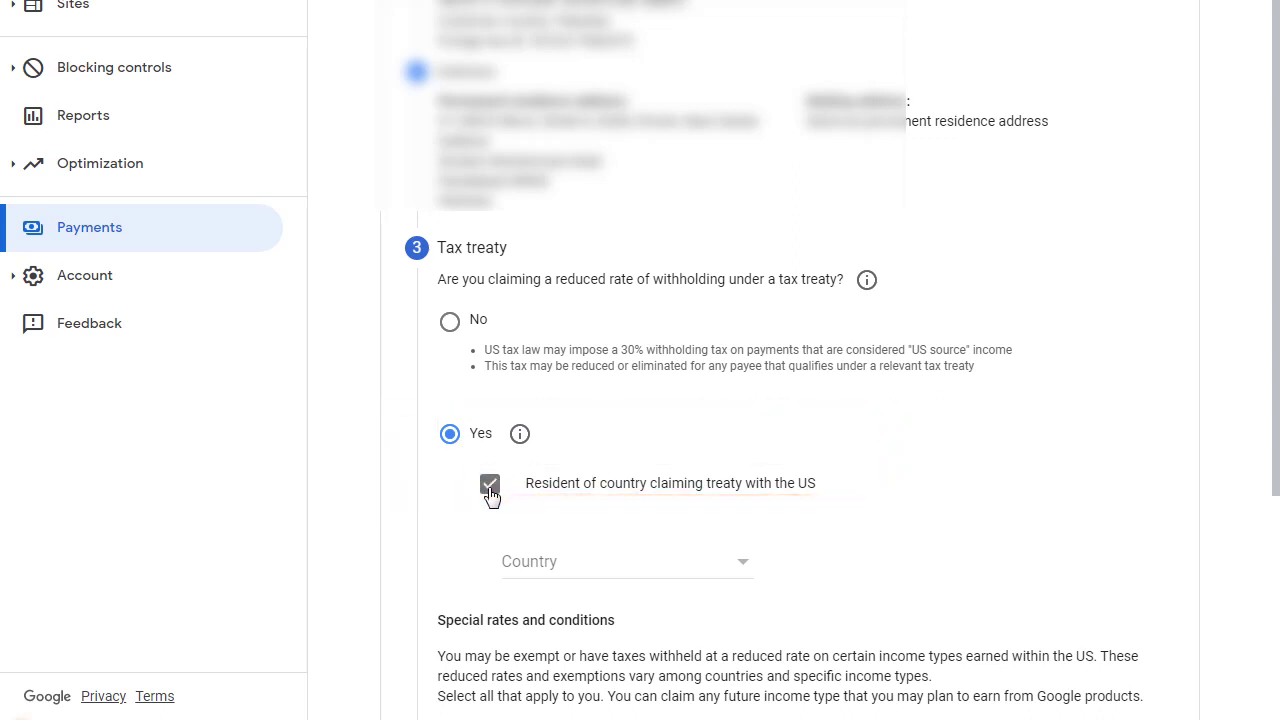
click(586, 570)
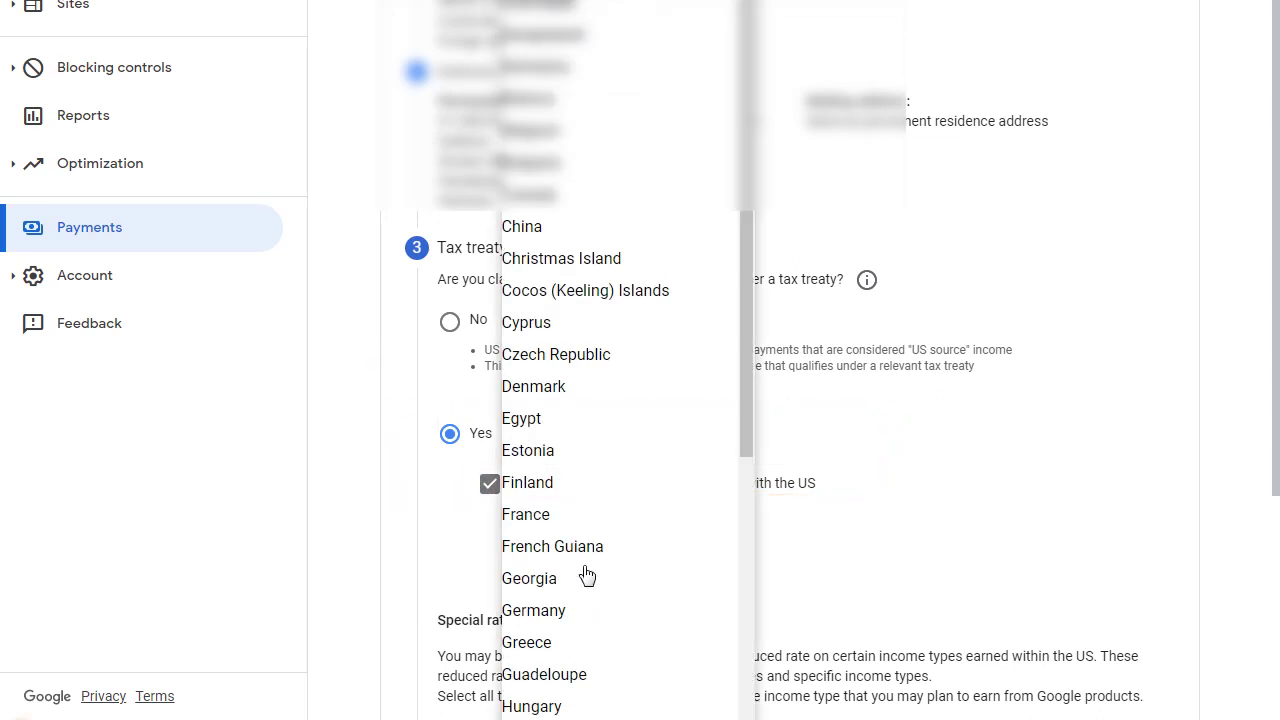
scroll(606, 456, down, 10)
click(606, 455)
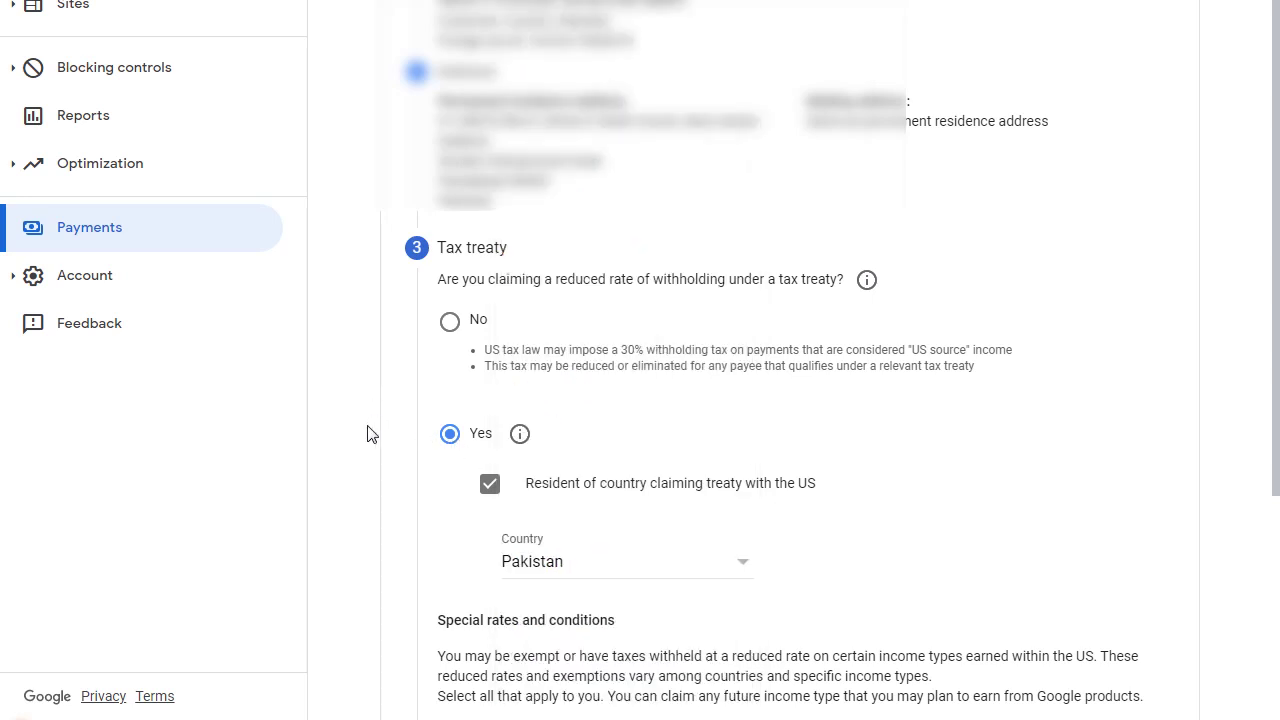
scroll(1077, 442, down, 1)
scroll(1077, 442, down, 4)
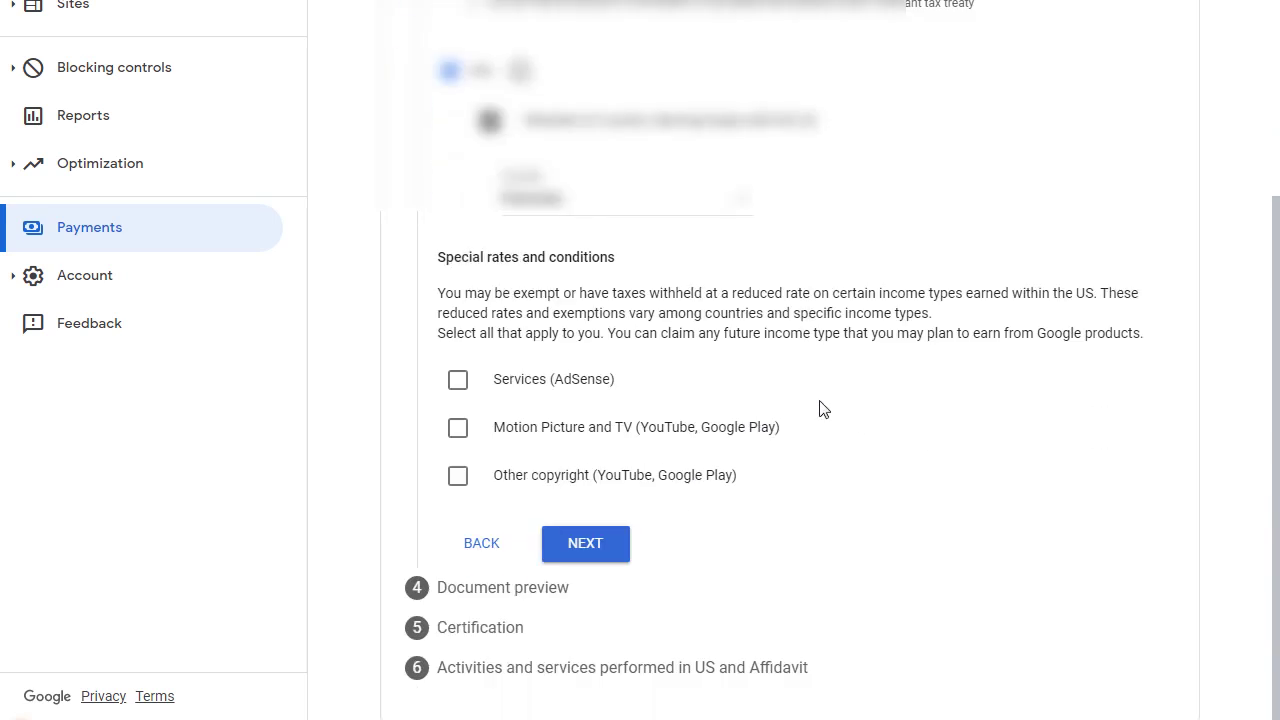
Claim Services (AdSense) income under Article 3 paragraph 2 at 0%, confirming the treaty terms
click(457, 384)
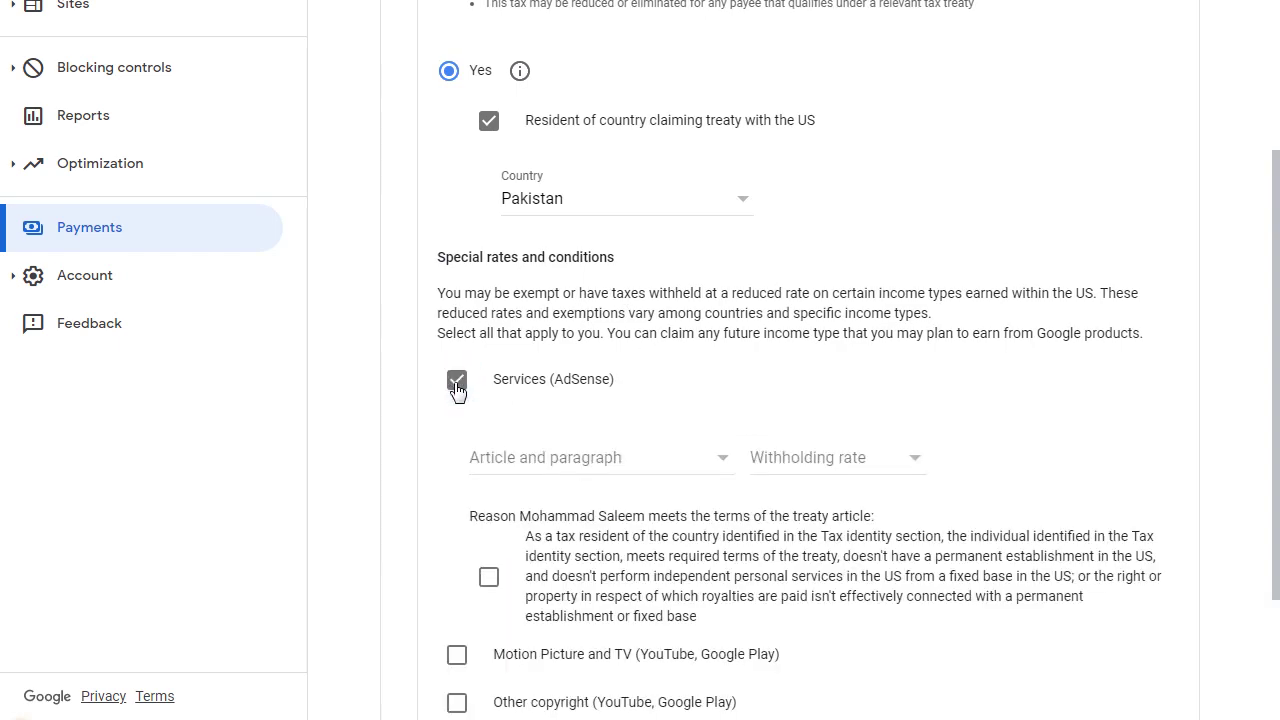
scroll(750, 362, down, 2)
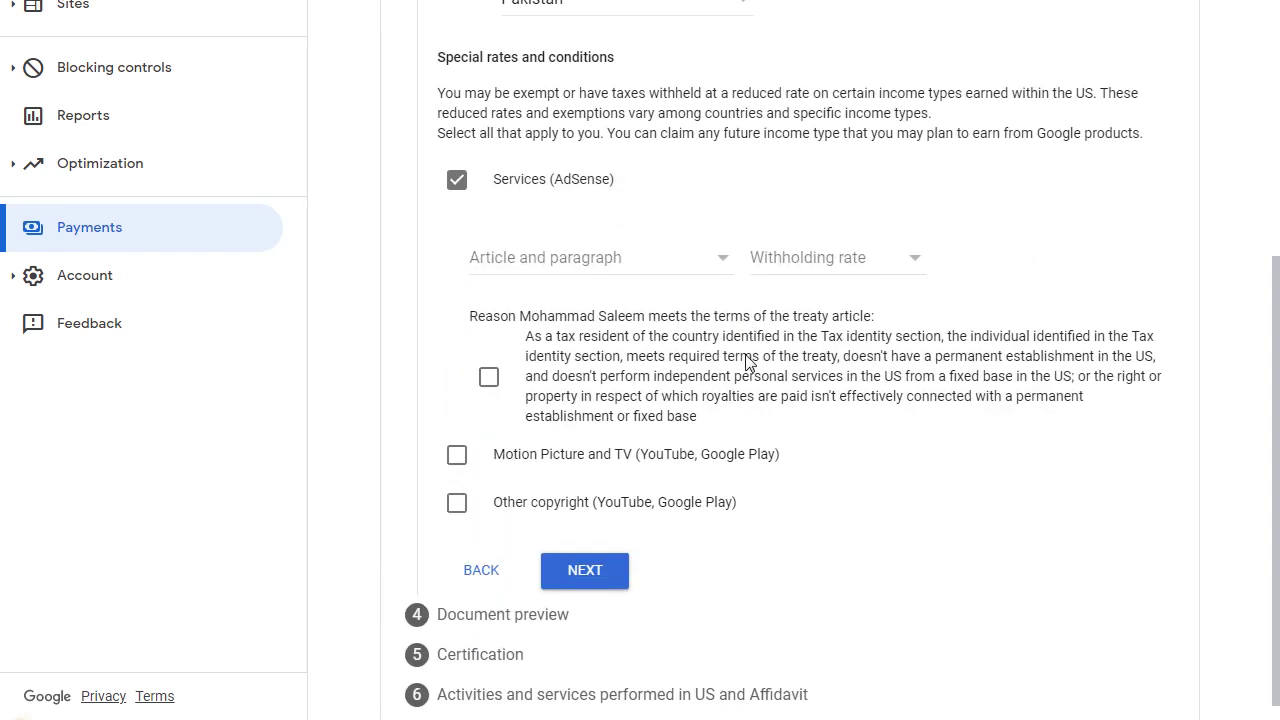
click(560, 264)
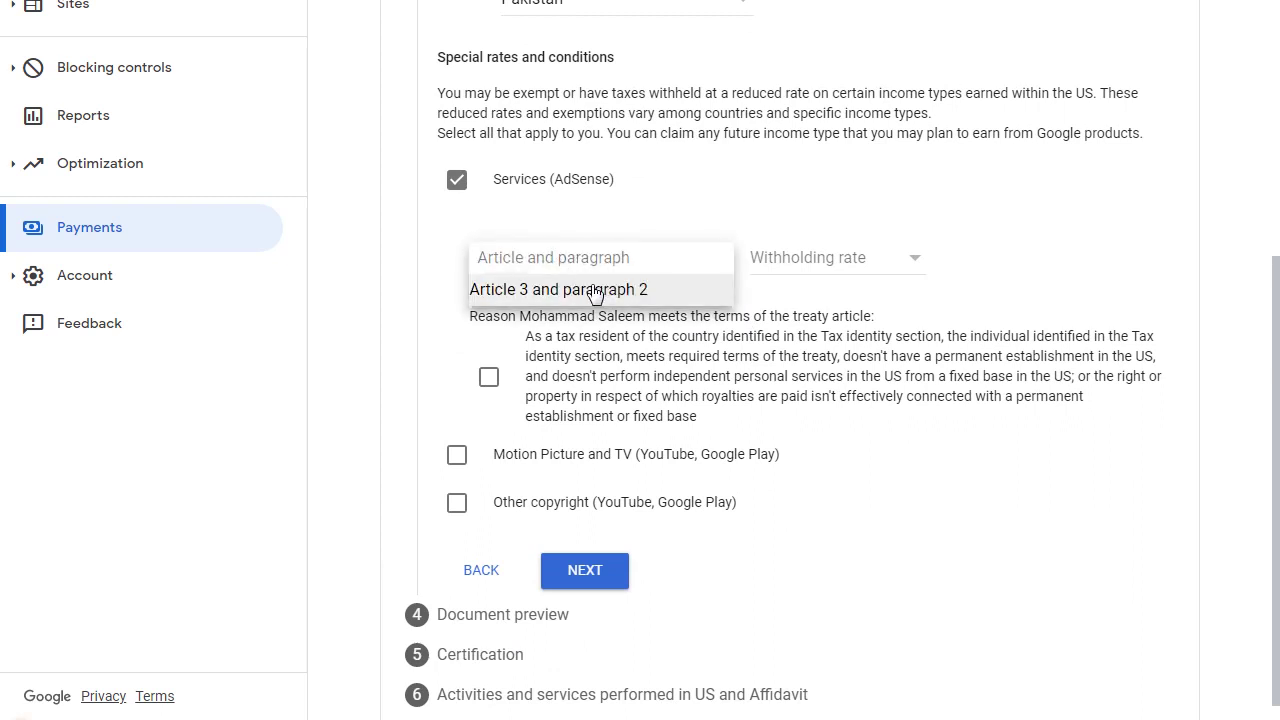
click(591, 292)
click(828, 262)
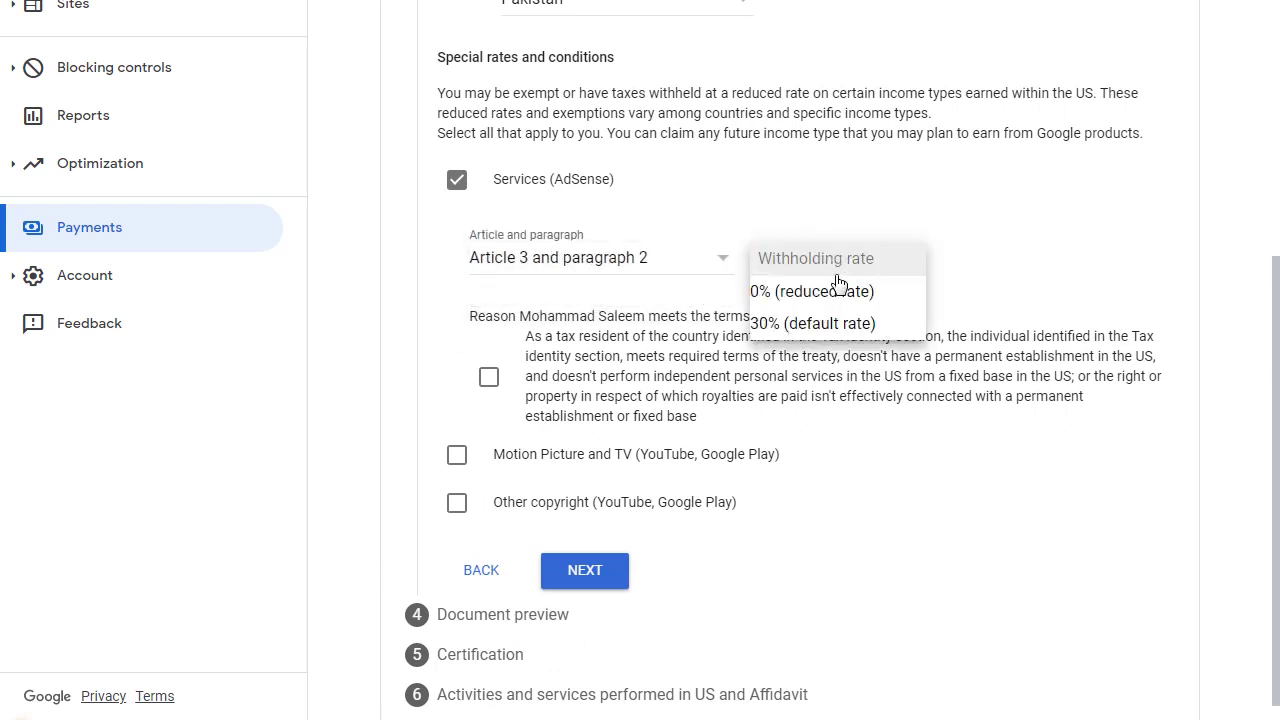
click(843, 292)
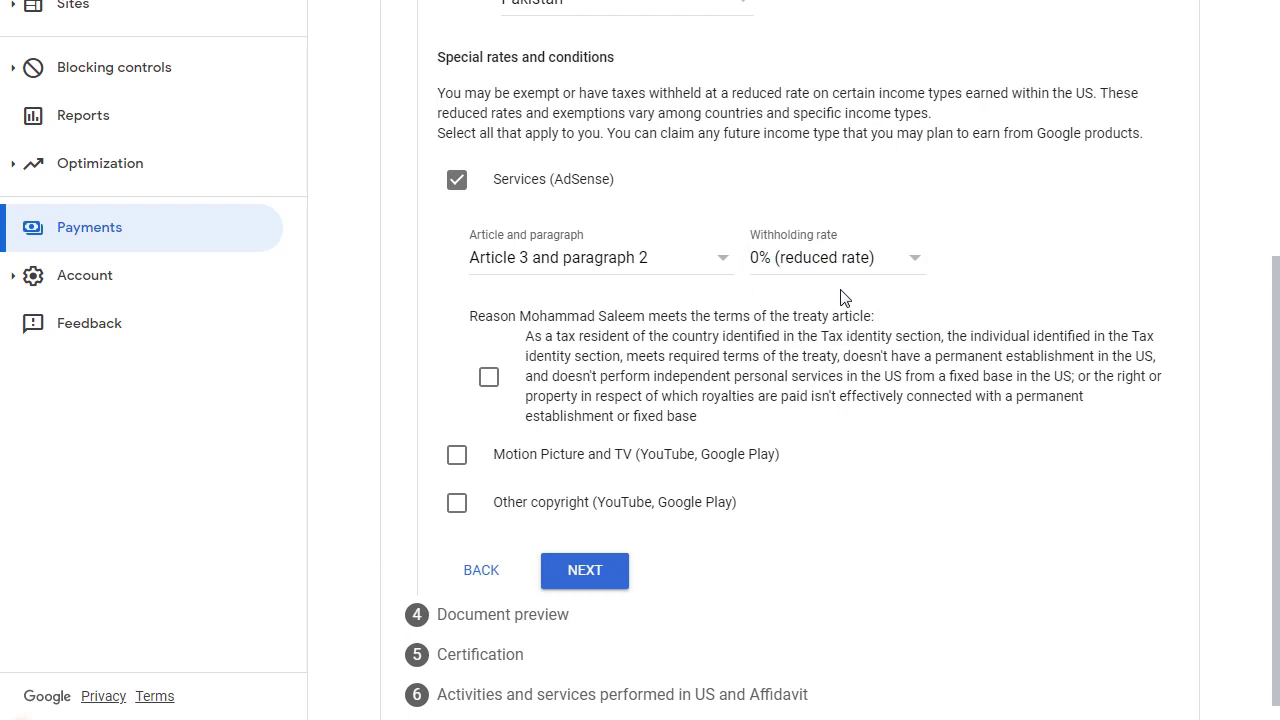
click(487, 380)
Add Motion Picture and TV income with No treaty at a 30% rate, confirmed
click(458, 458)
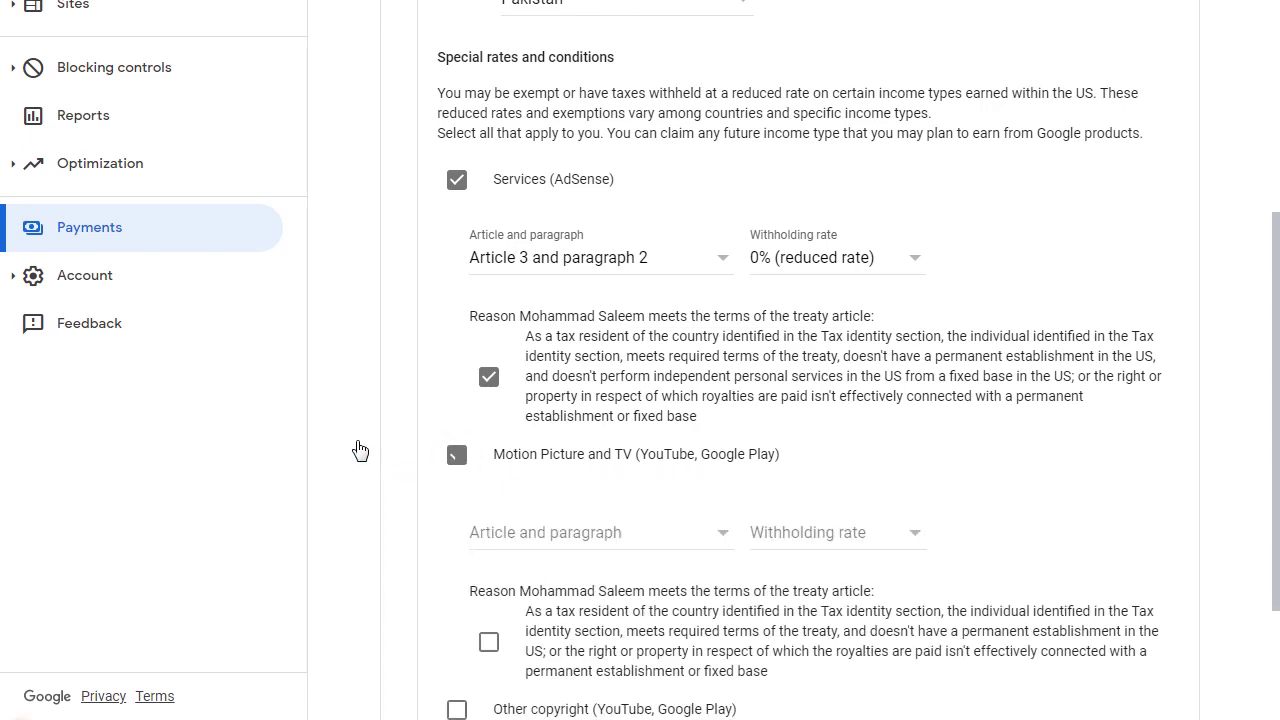
scroll(410, 363, down, 3)
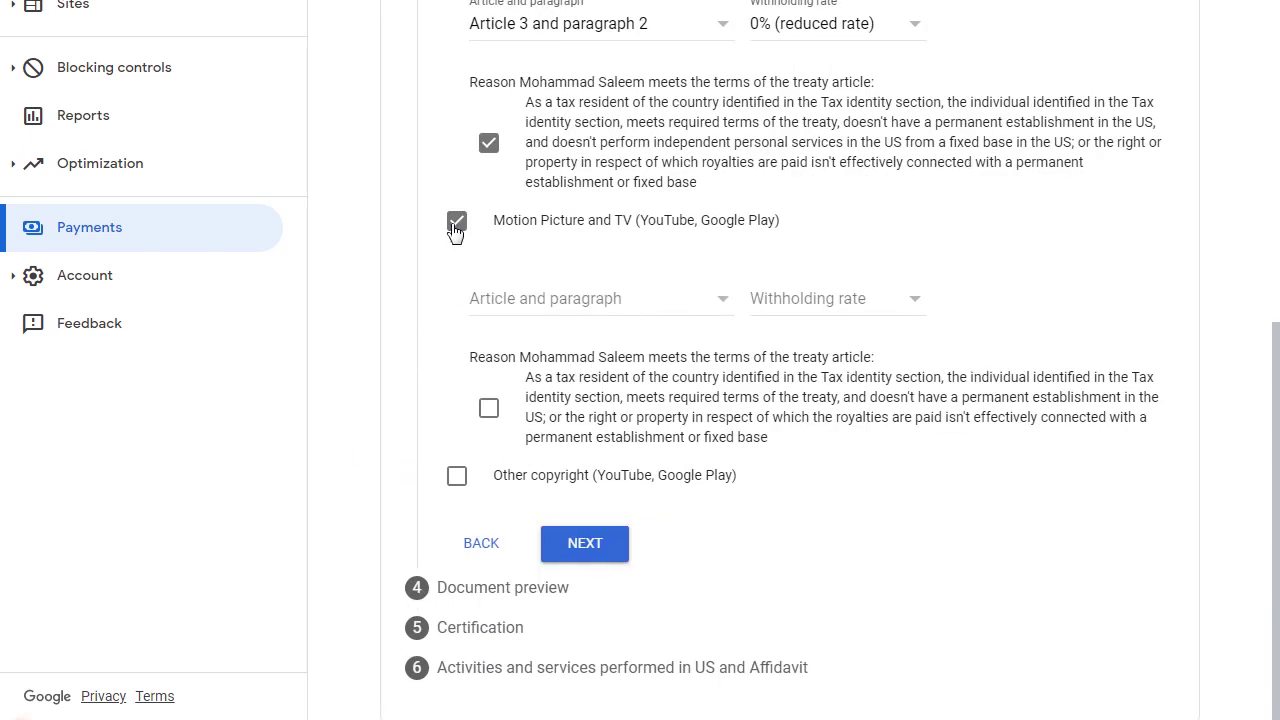
click(560, 300)
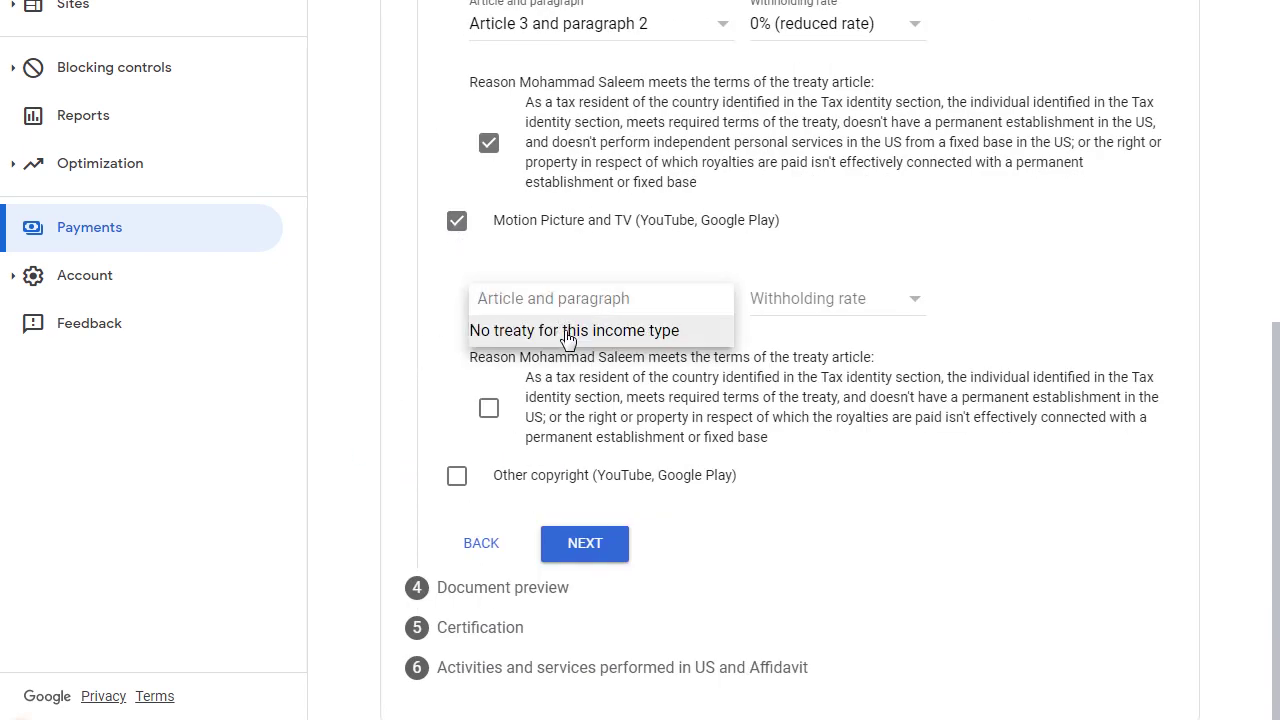
click(567, 338)
click(797, 311)
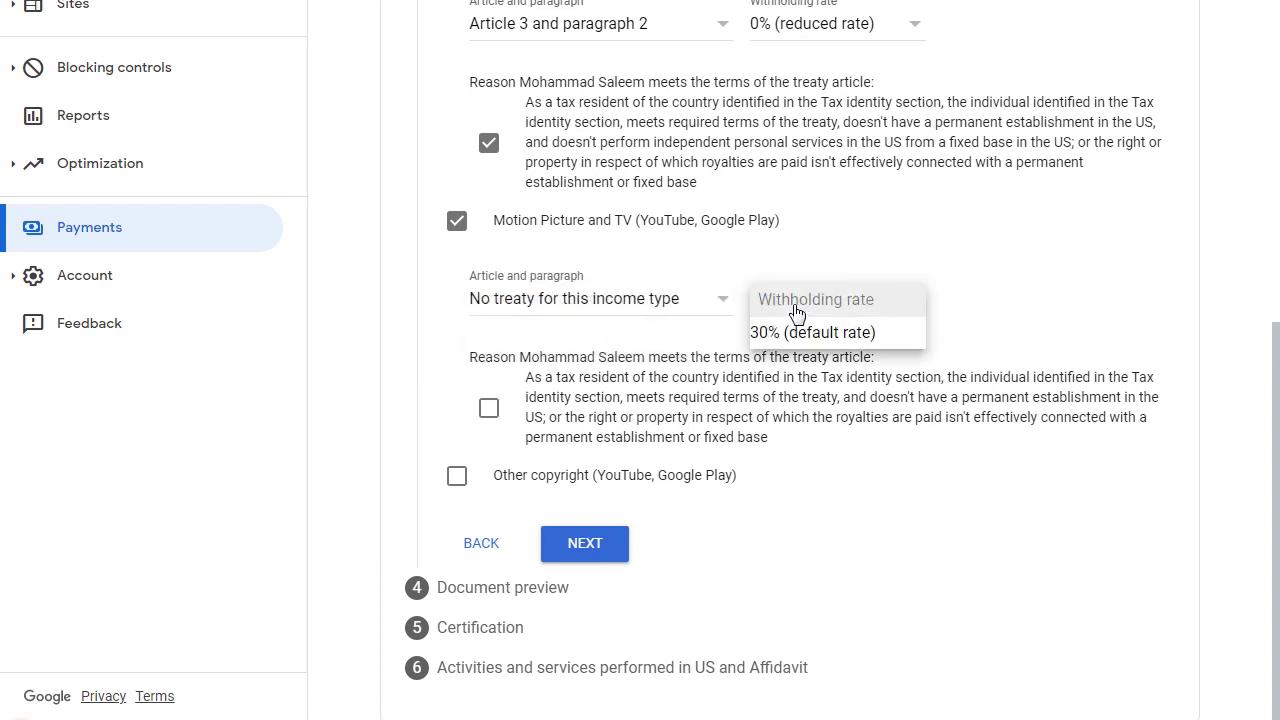
click(810, 331)
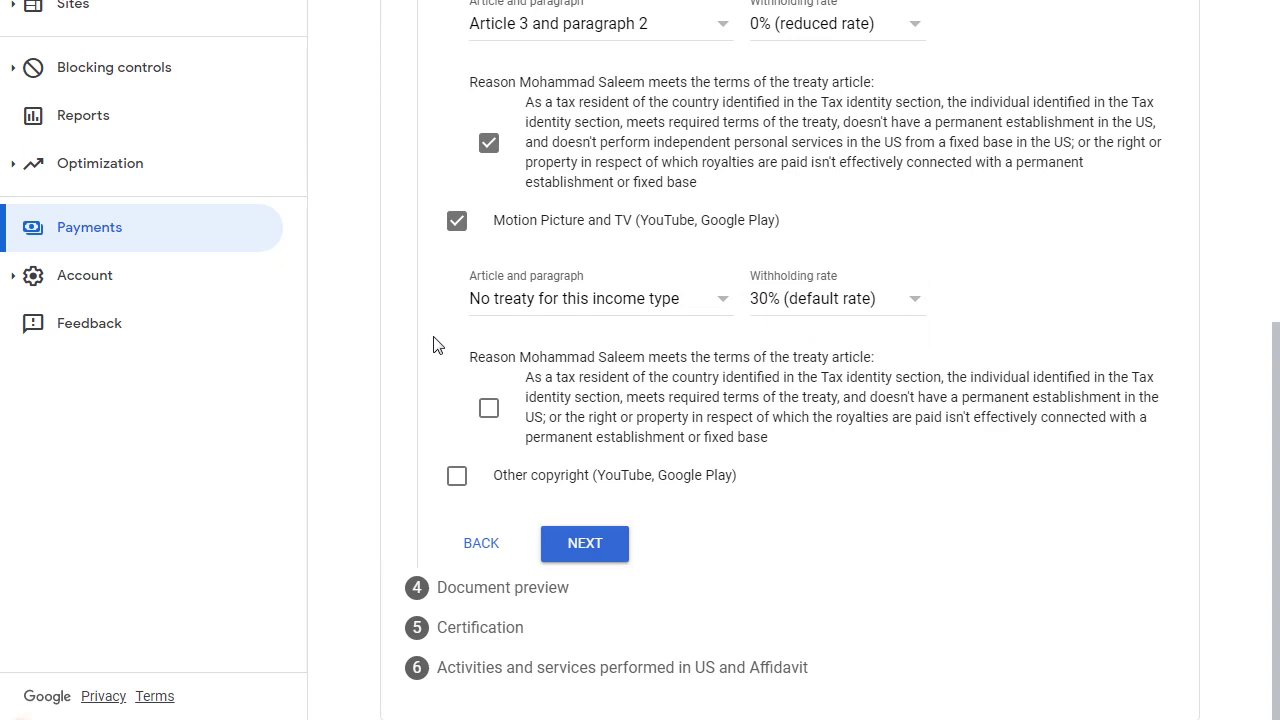
click(446, 418)
Claim Other copyright income under Article 8 paragraph 1 at 0%, confirm the reason, and continue
click(457, 477)
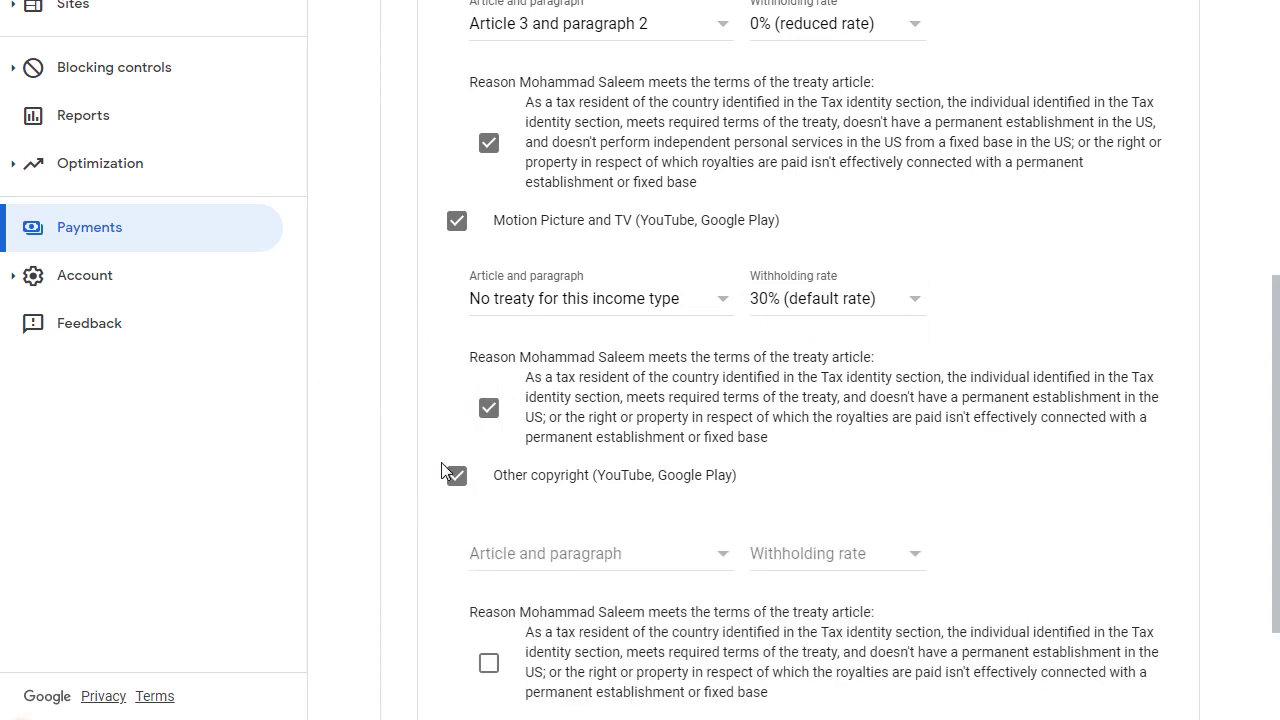
scroll(411, 363, down, 2)
click(503, 352)
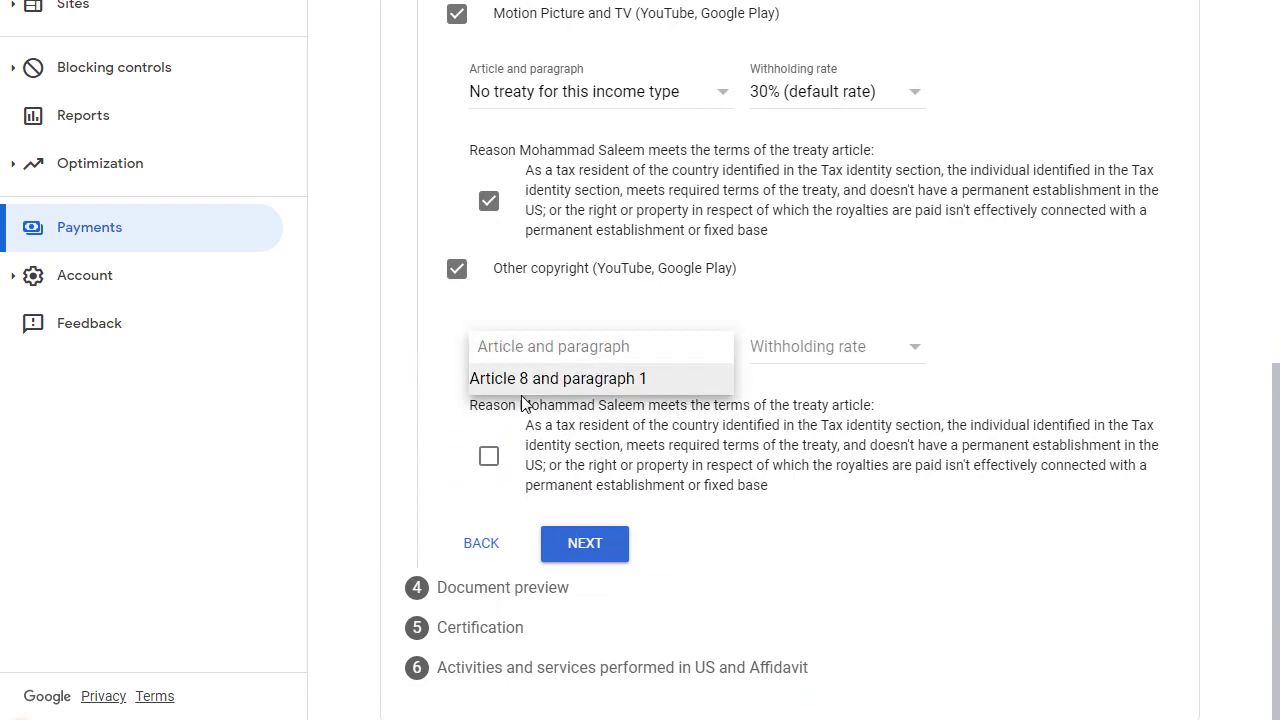
click(528, 388)
click(786, 350)
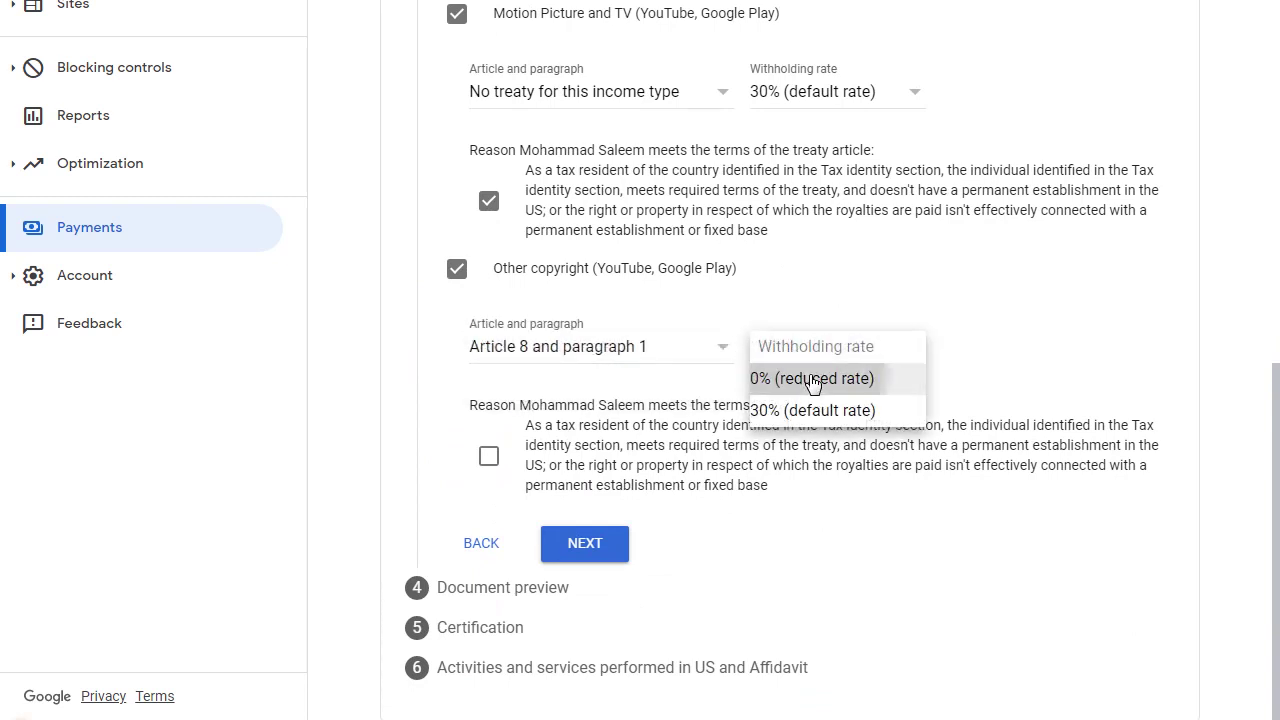
click(812, 379)
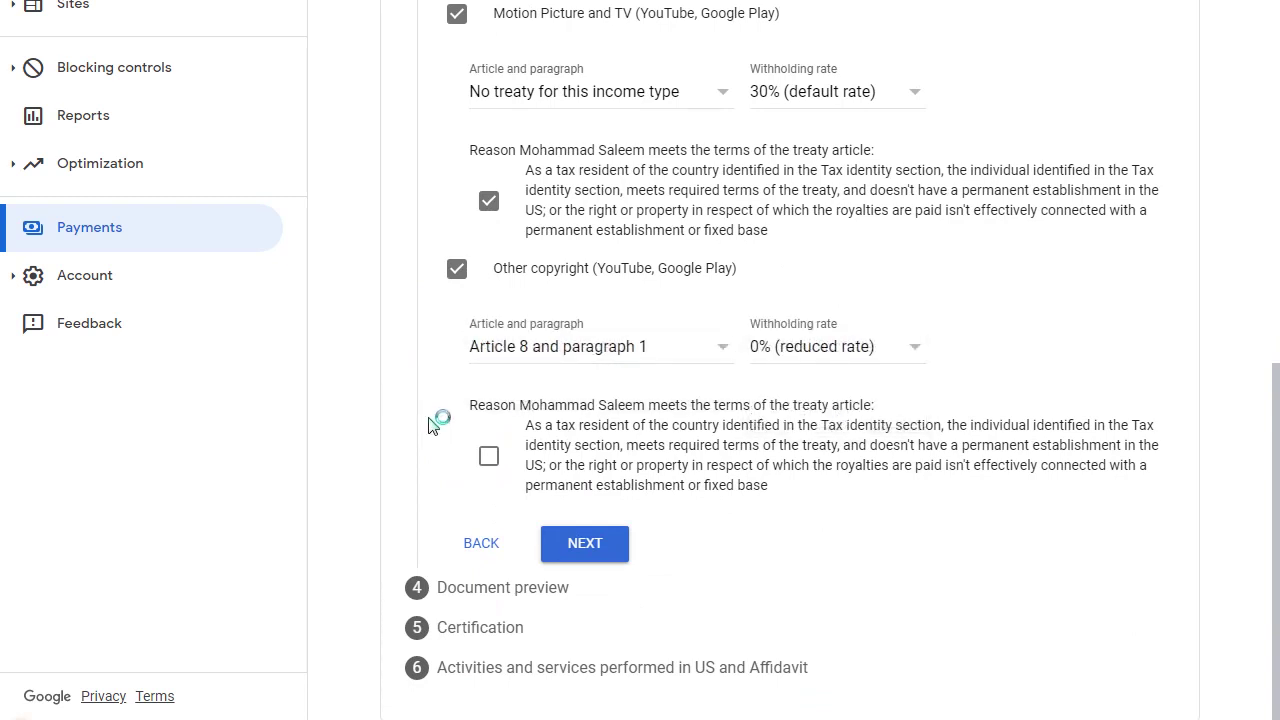
click(488, 456)
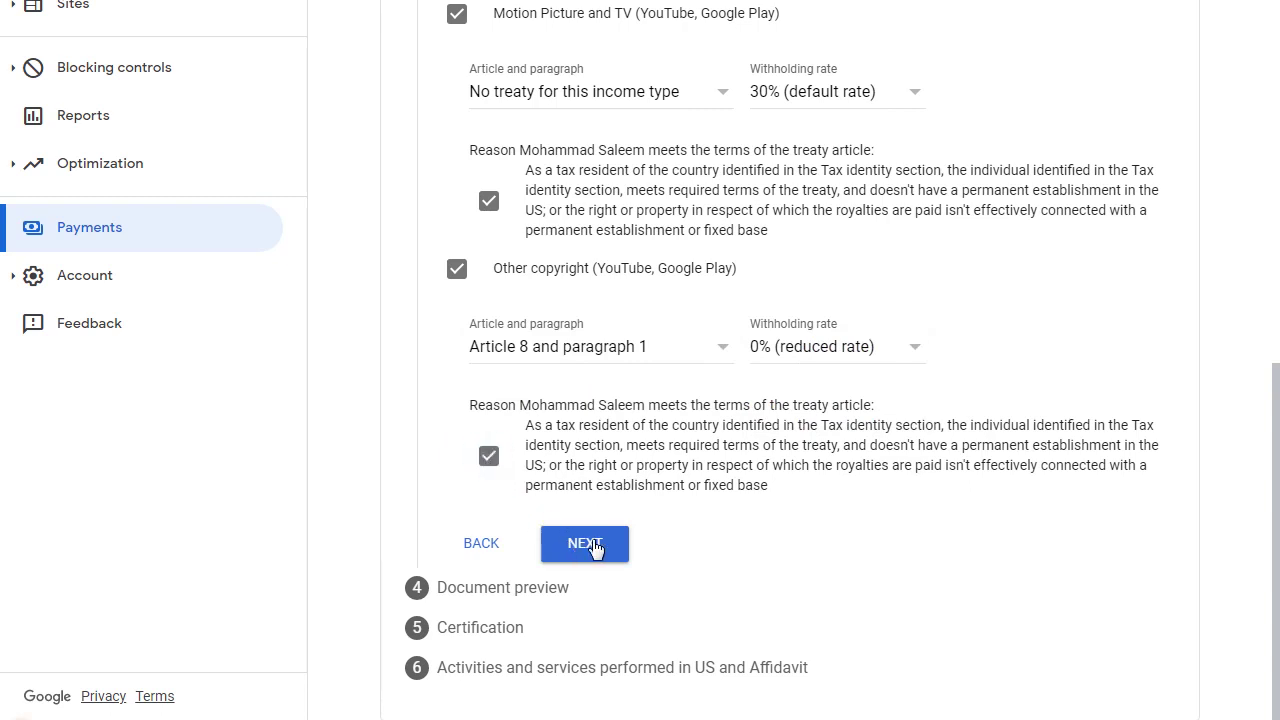
scroll(586, 443, up, 3)
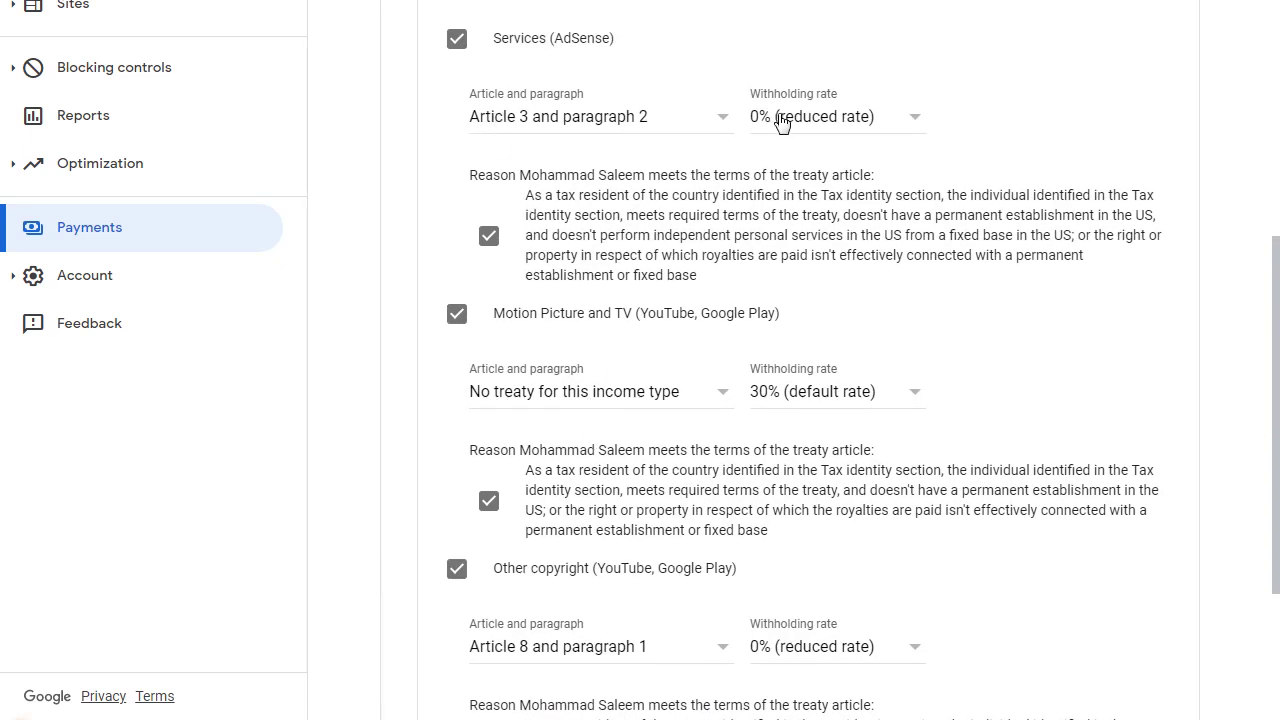
scroll(716, 297, down, 1)
scroll(716, 297, down, 1)
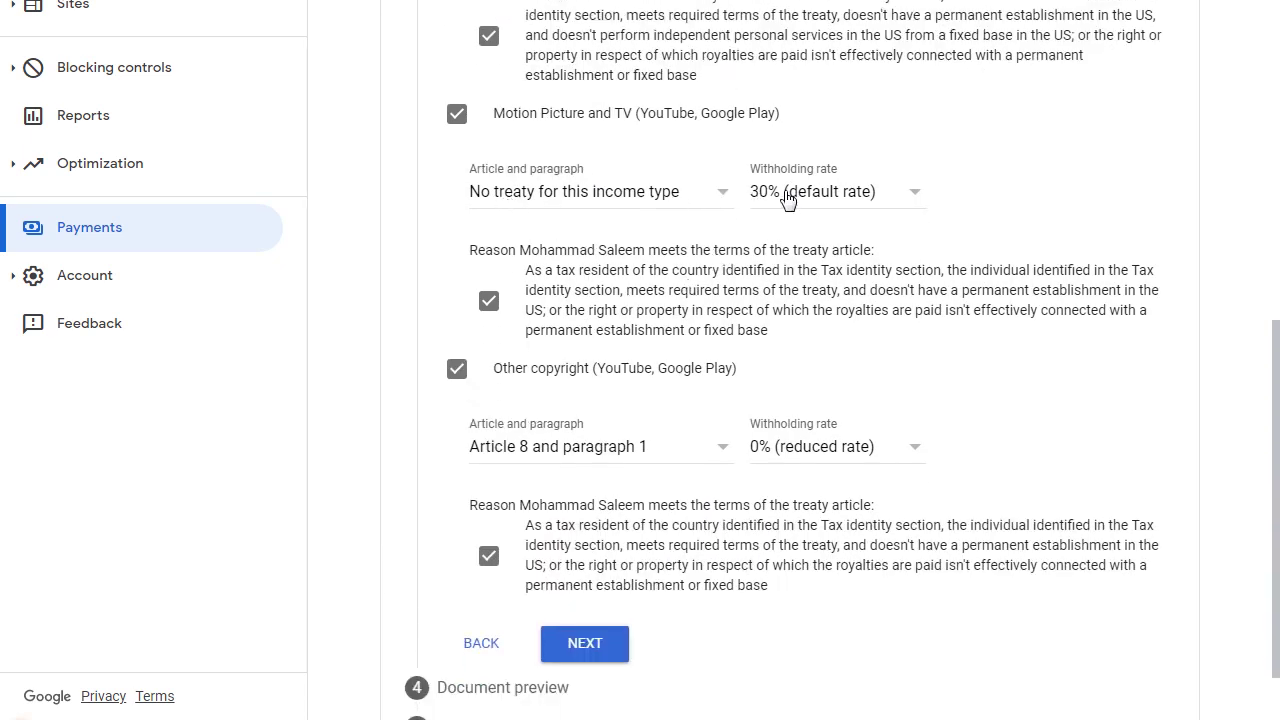
scroll(787, 199, down, 1)
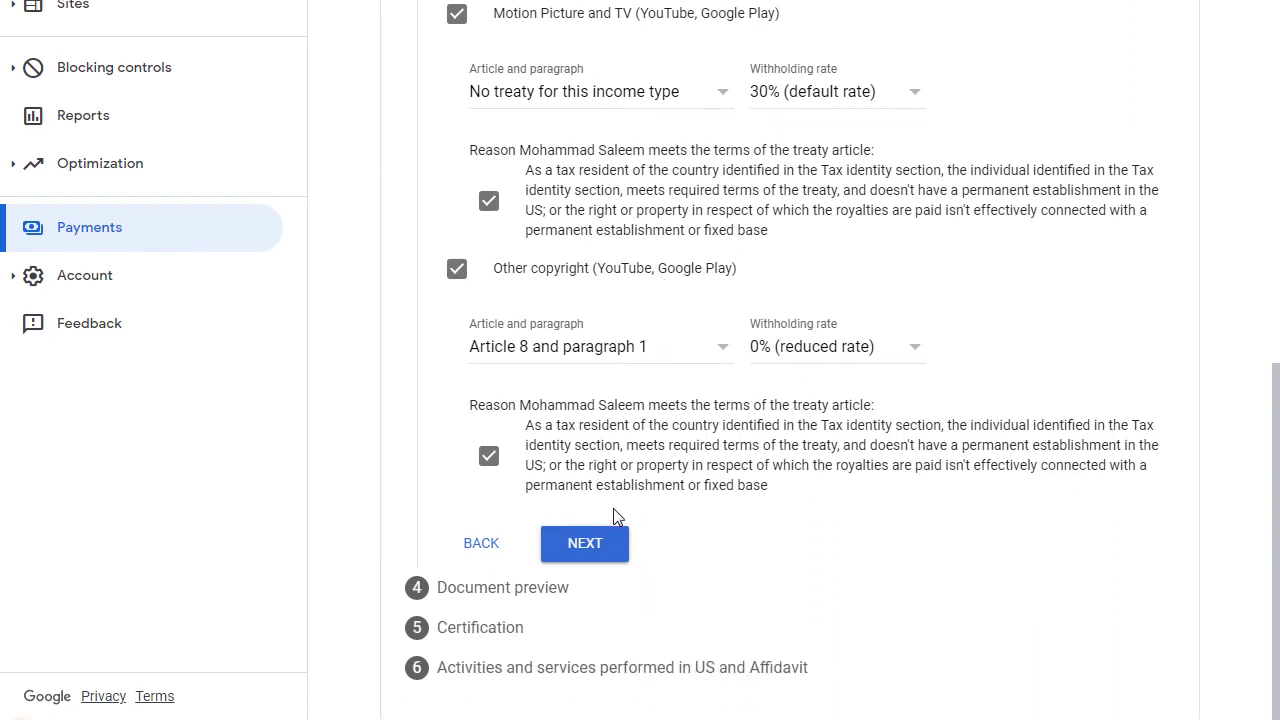
click(590, 556)
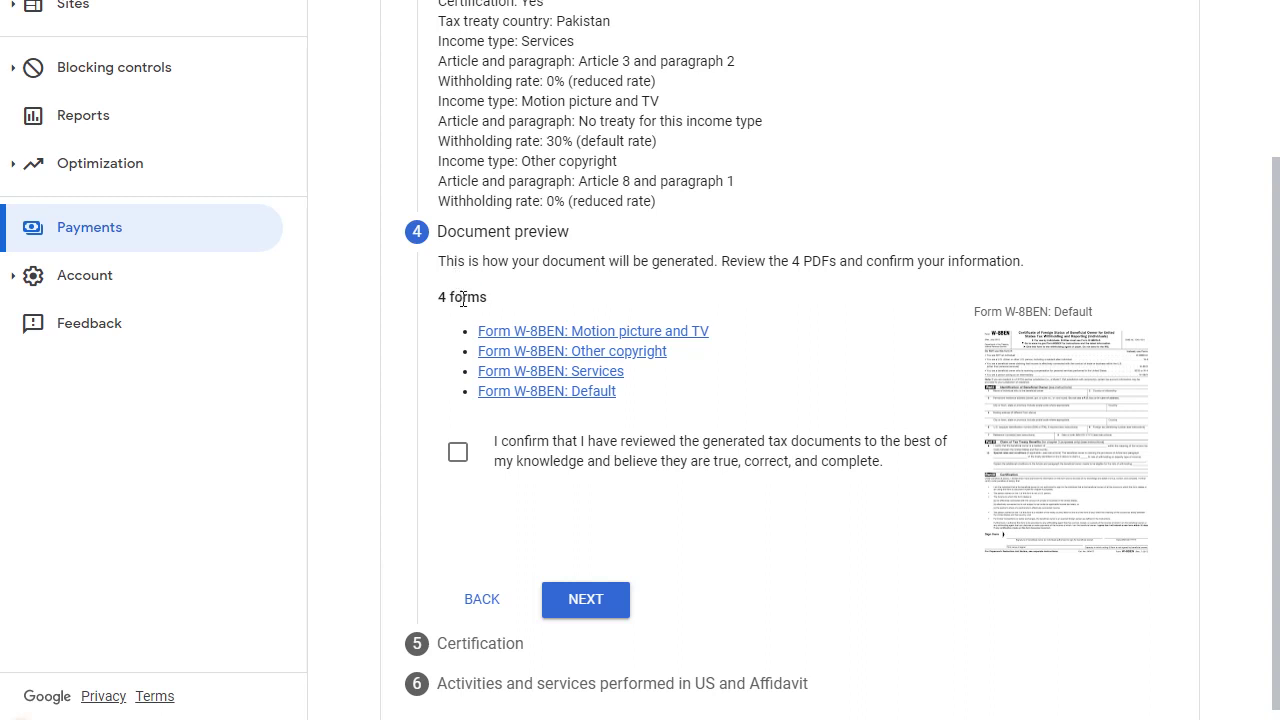
Tick the confirmation that the four generated W-8BEN documents were reviewed
click(459, 455)
Sign the Certification with your full legal name, confirm you are the person listed, and continue
click(588, 600)
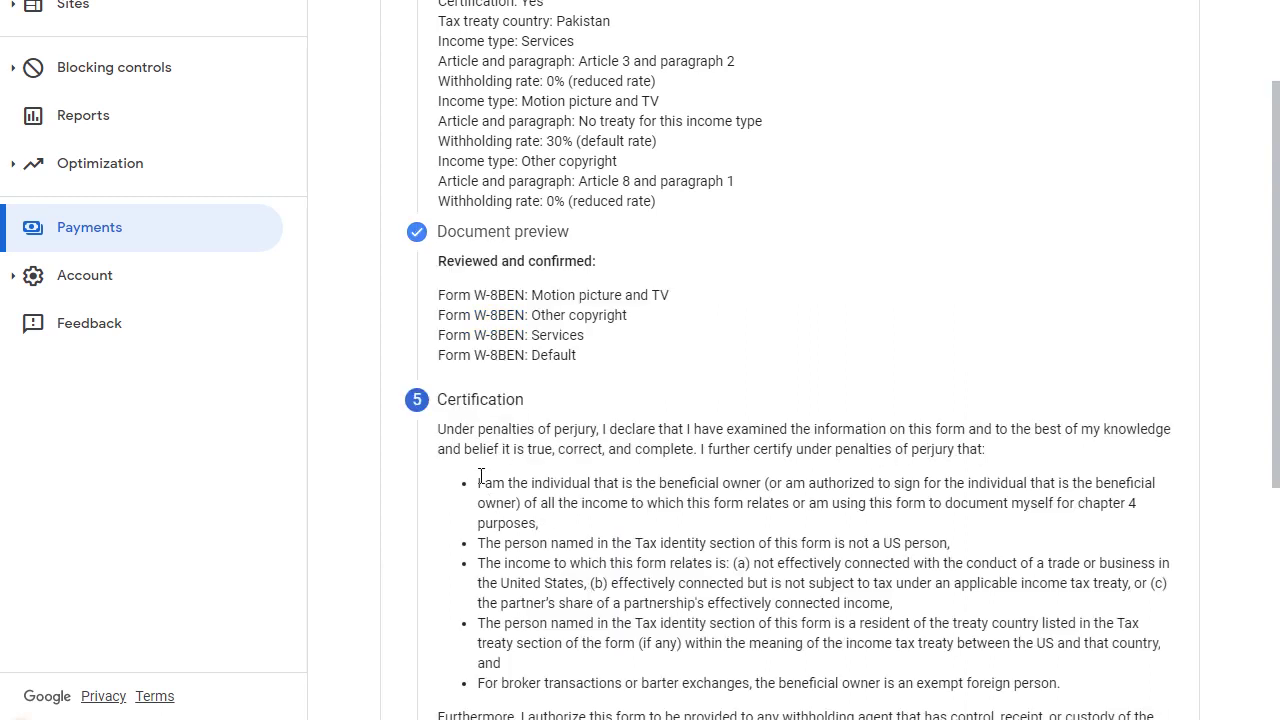
scroll(478, 450, down, 5)
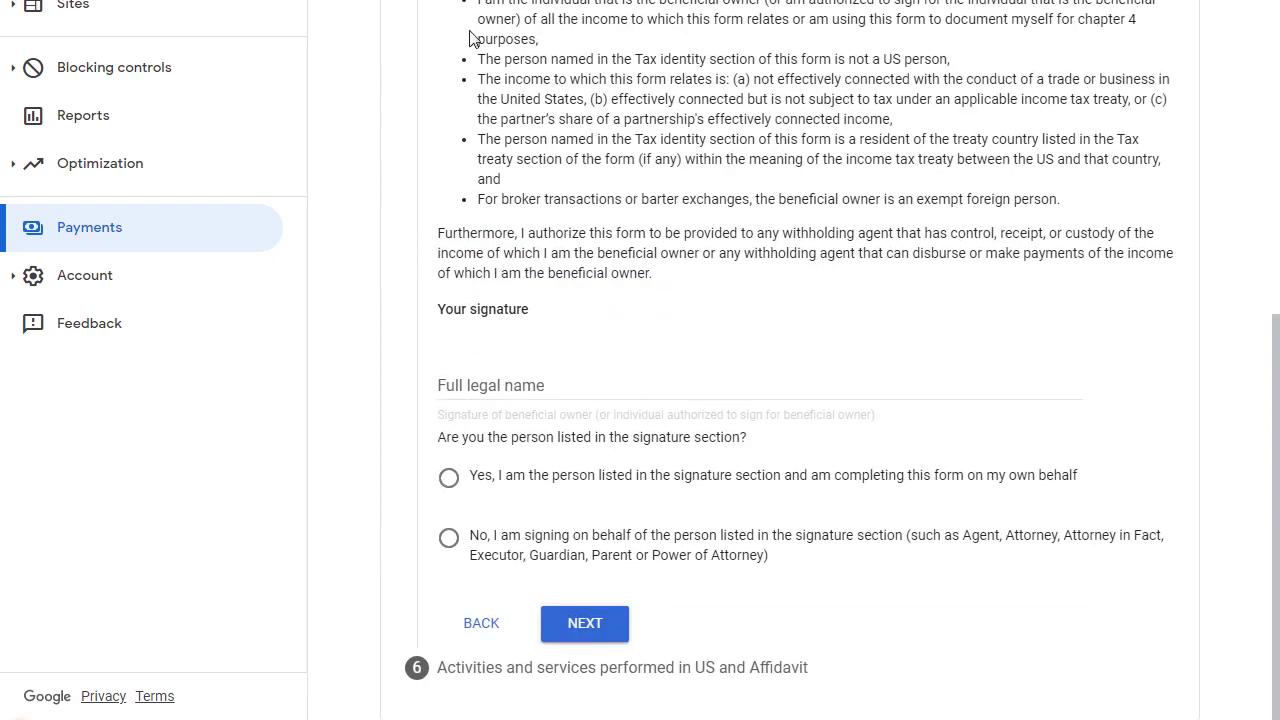
click(505, 390)
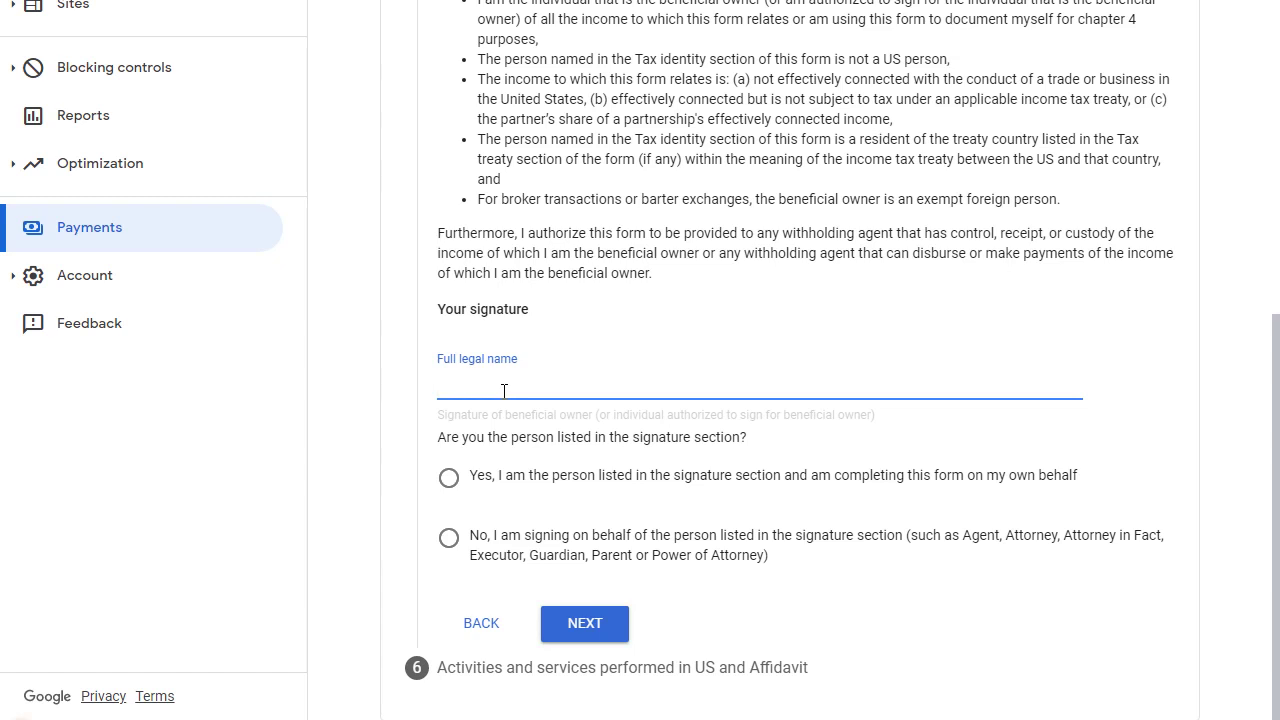
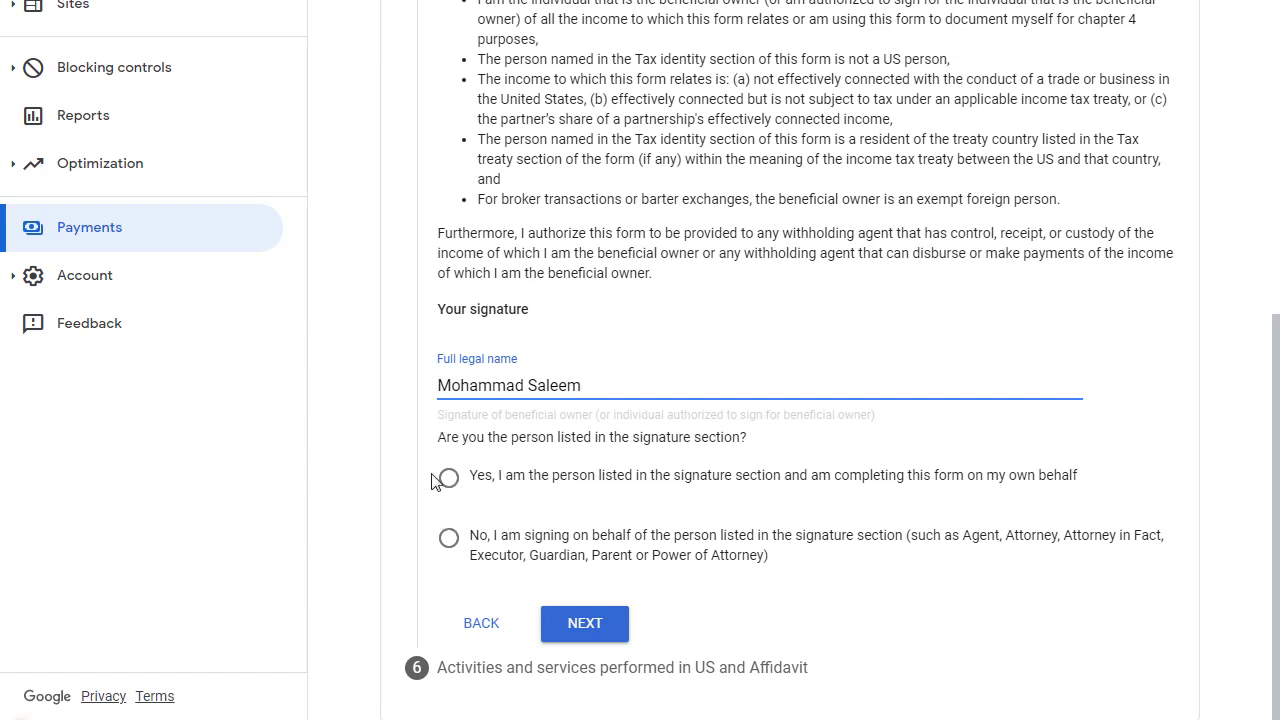
click(448, 484)
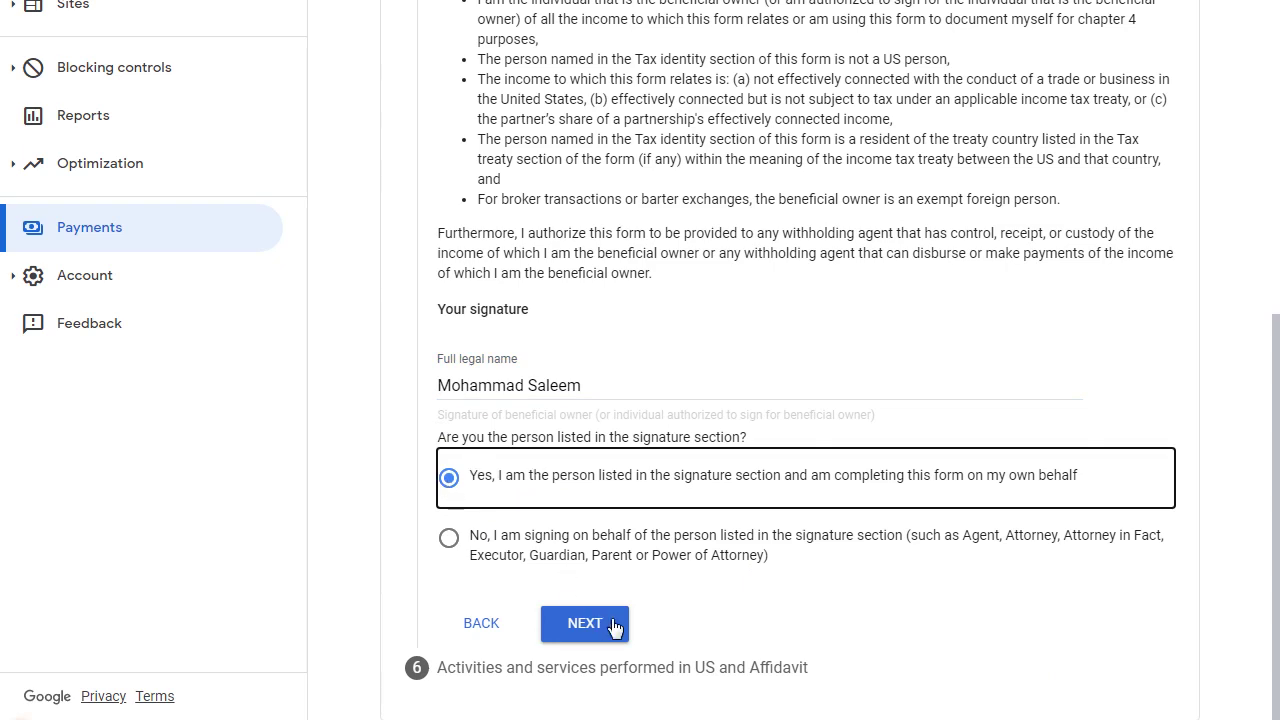
click(582, 626)
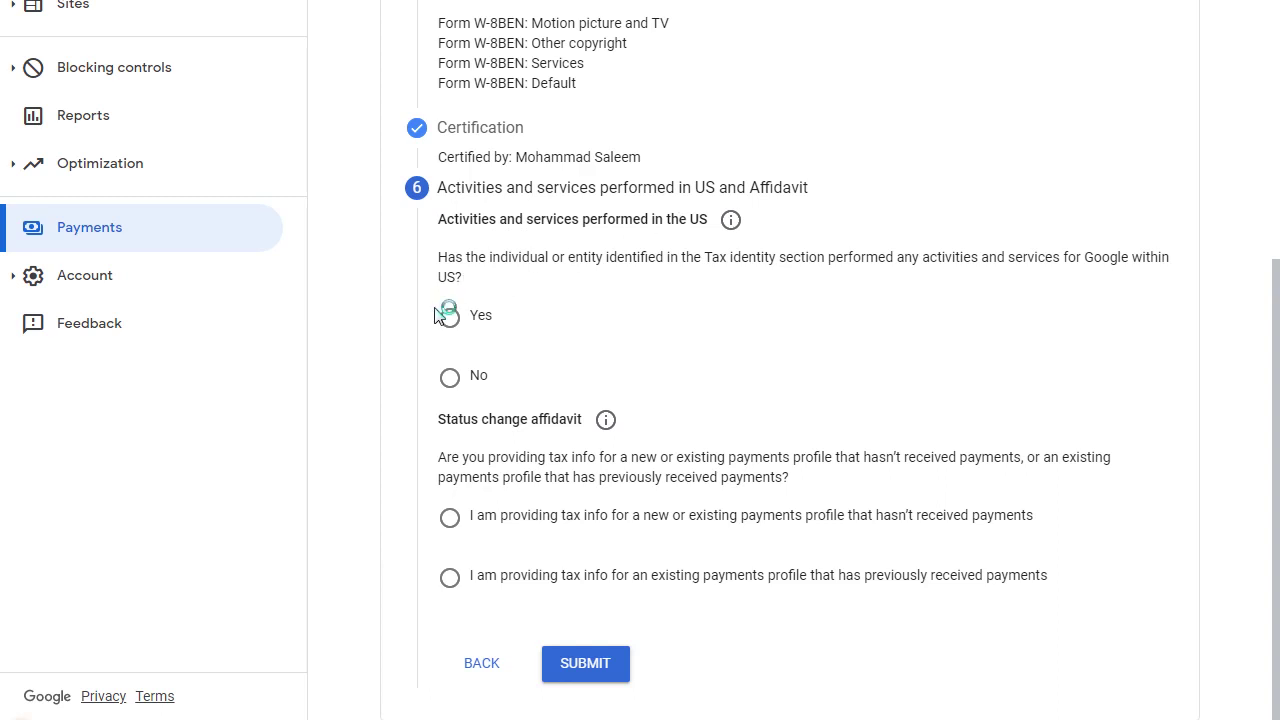
Answer No to US activities and certify that all services are performed outside the US
click(450, 379)
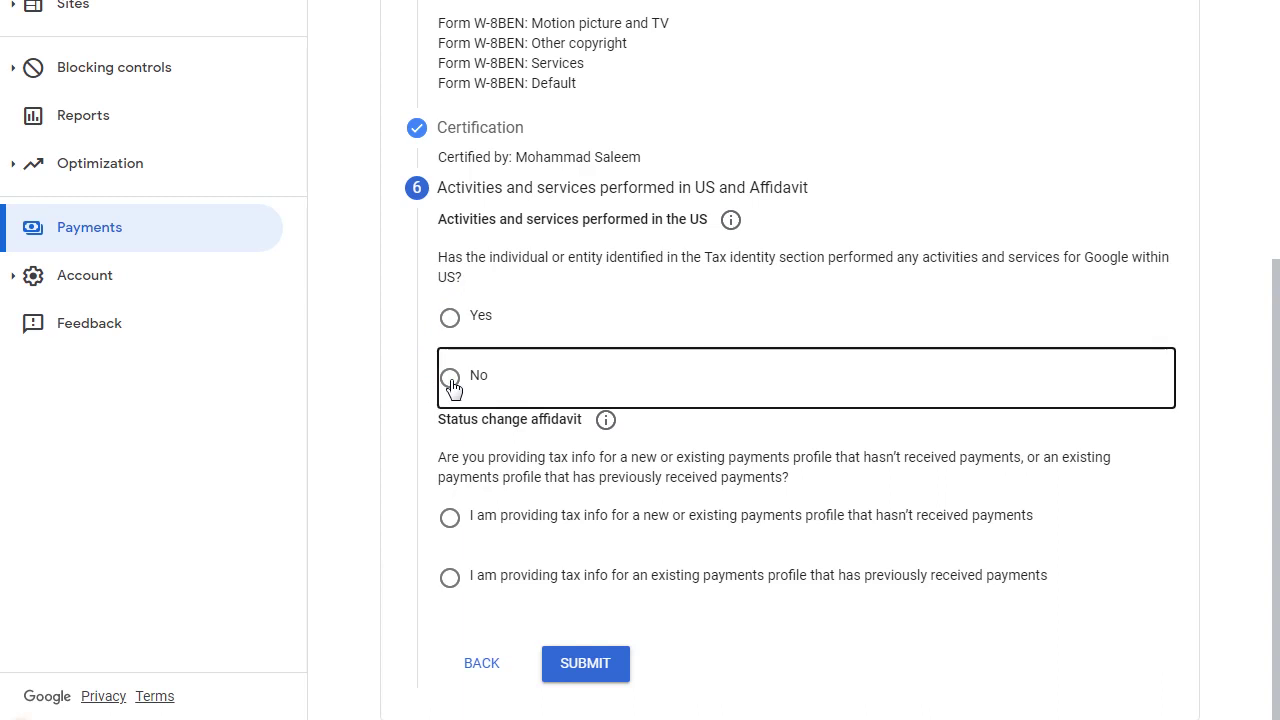
click(472, 441)
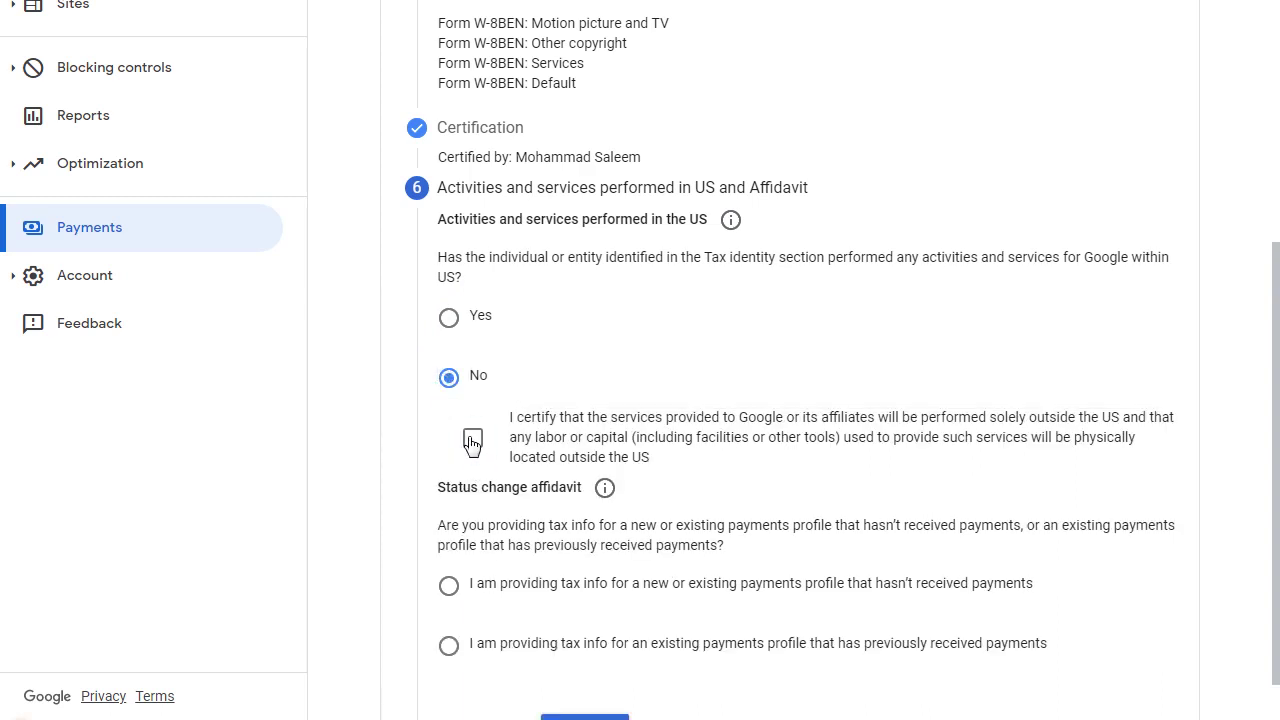
scroll(408, 390, down, 1)
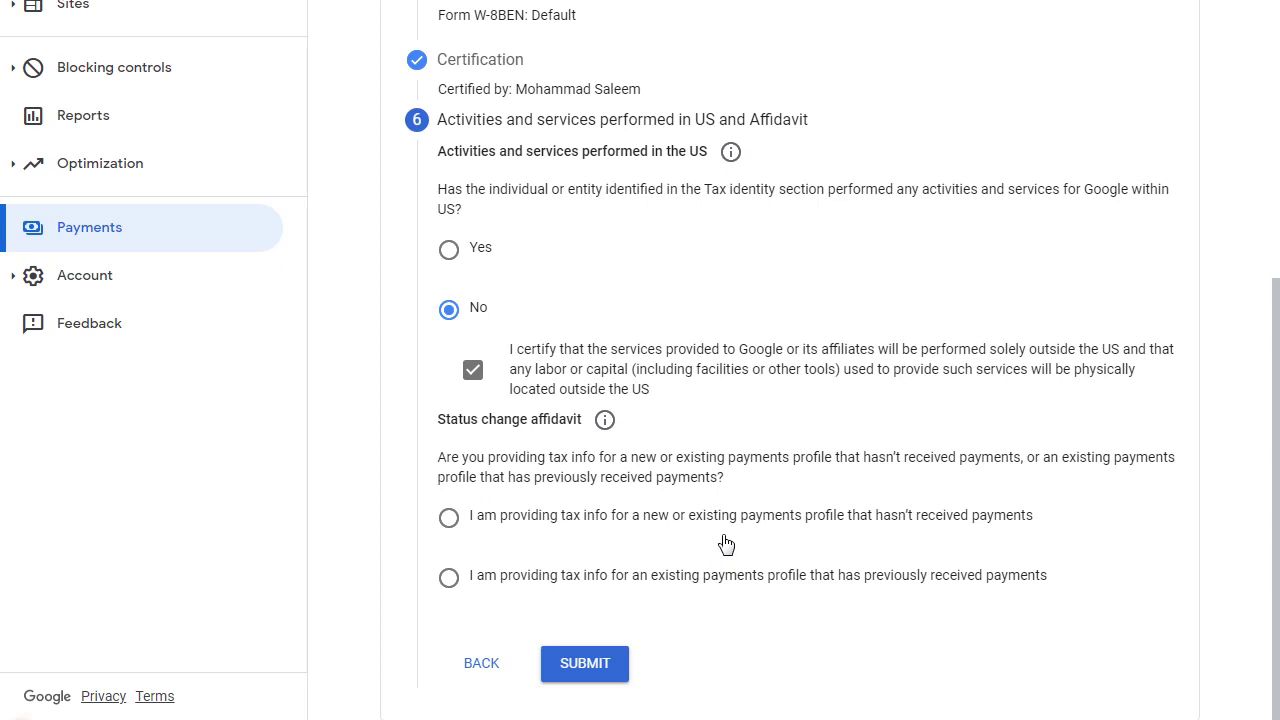
Choose the previously-paid profile affidavit, tick the perjury declaration that the tax info is unchanged, and submit
click(448, 519)
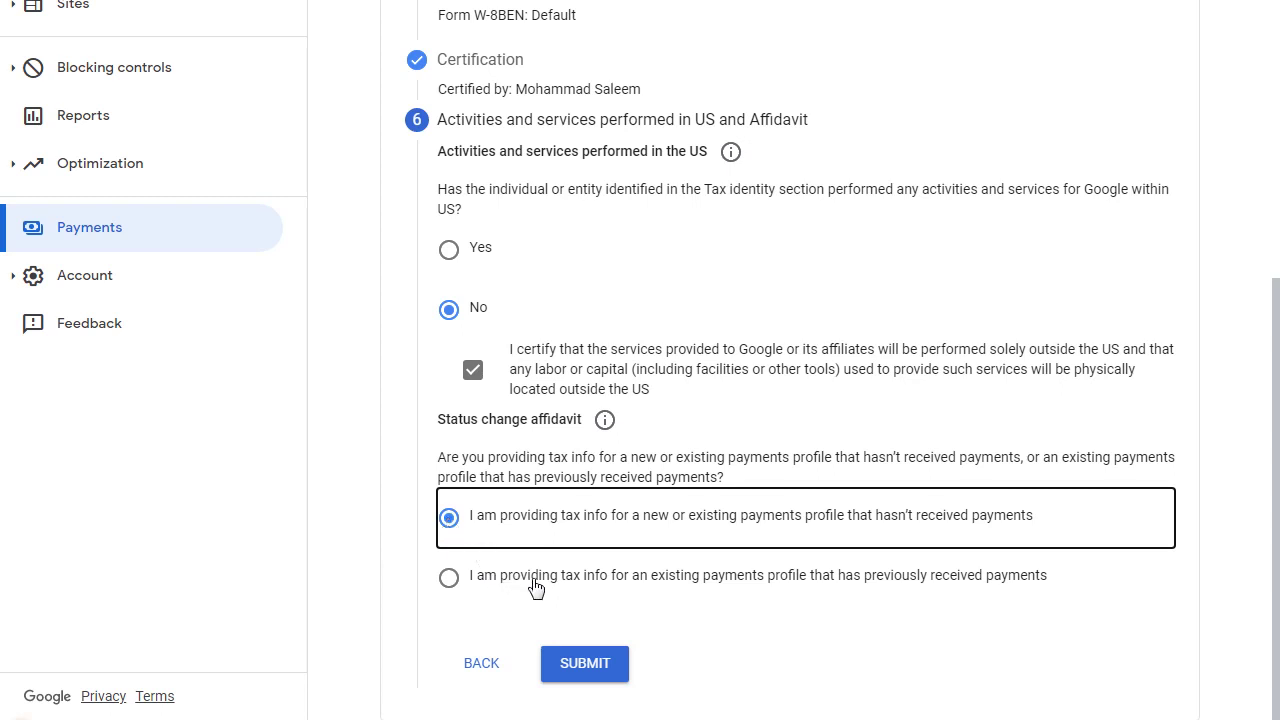
click(449, 579)
scroll(785, 575, down, 3)
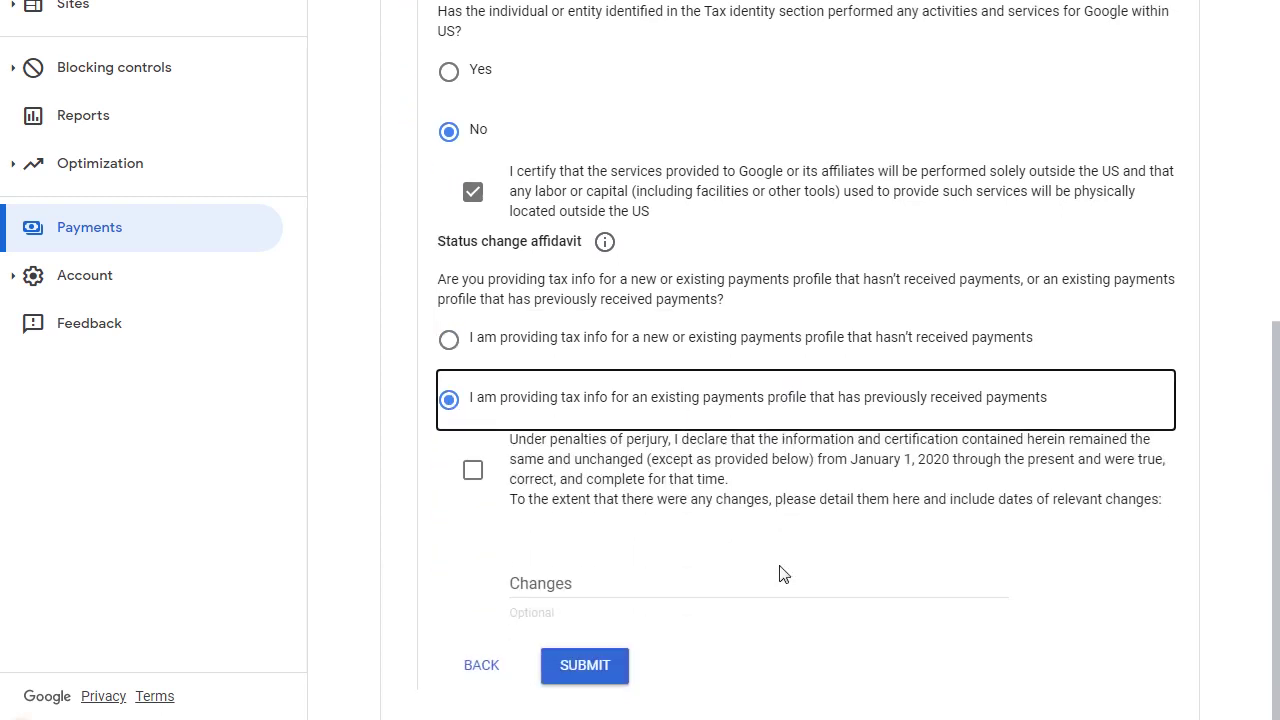
click(474, 472)
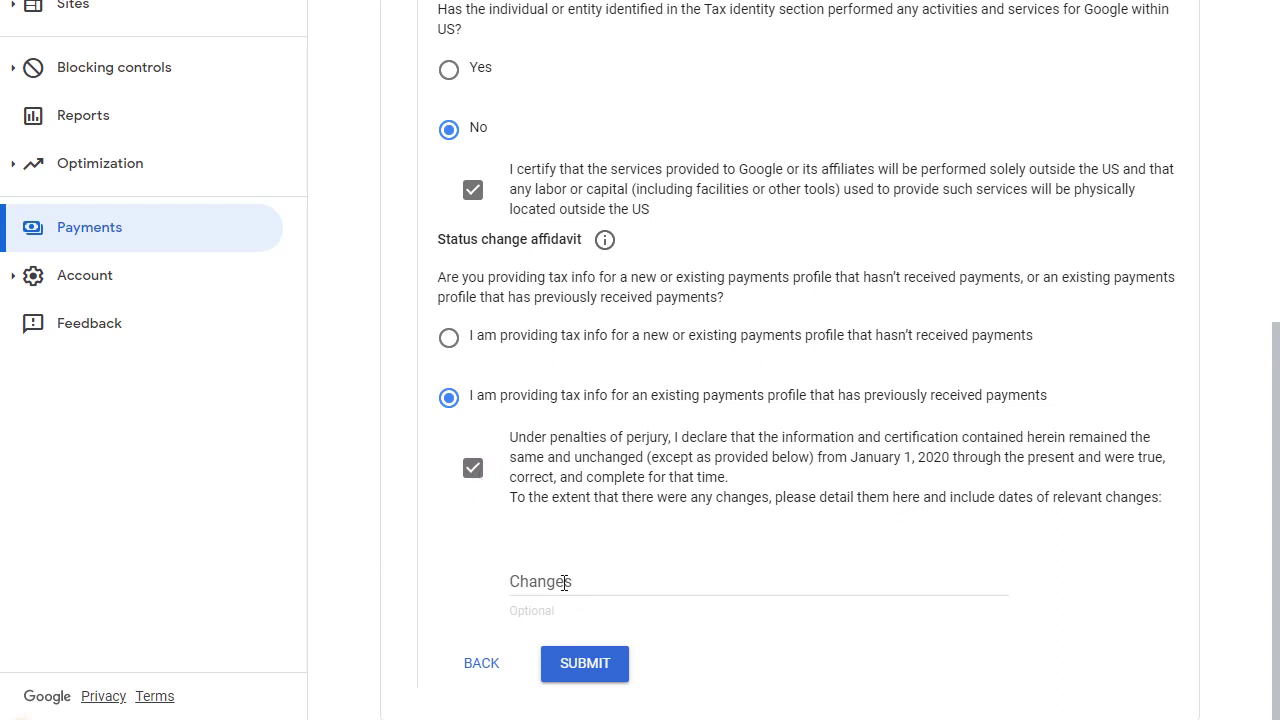
click(588, 676)
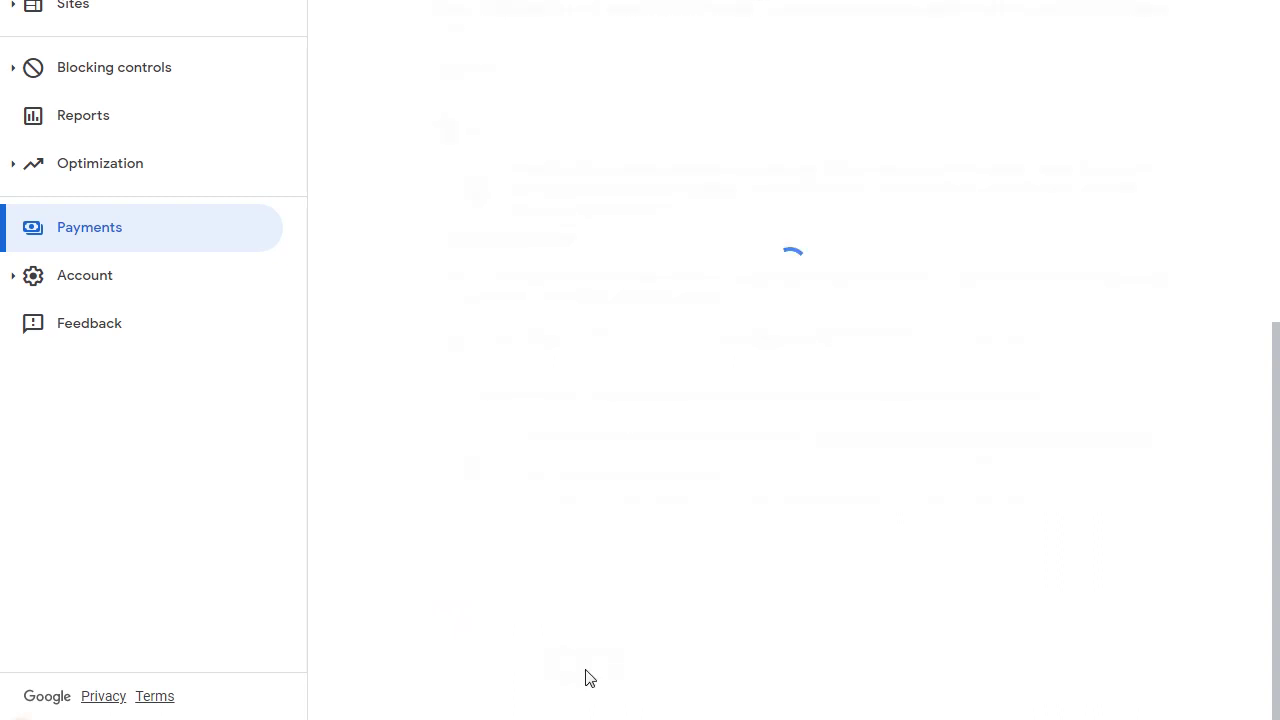